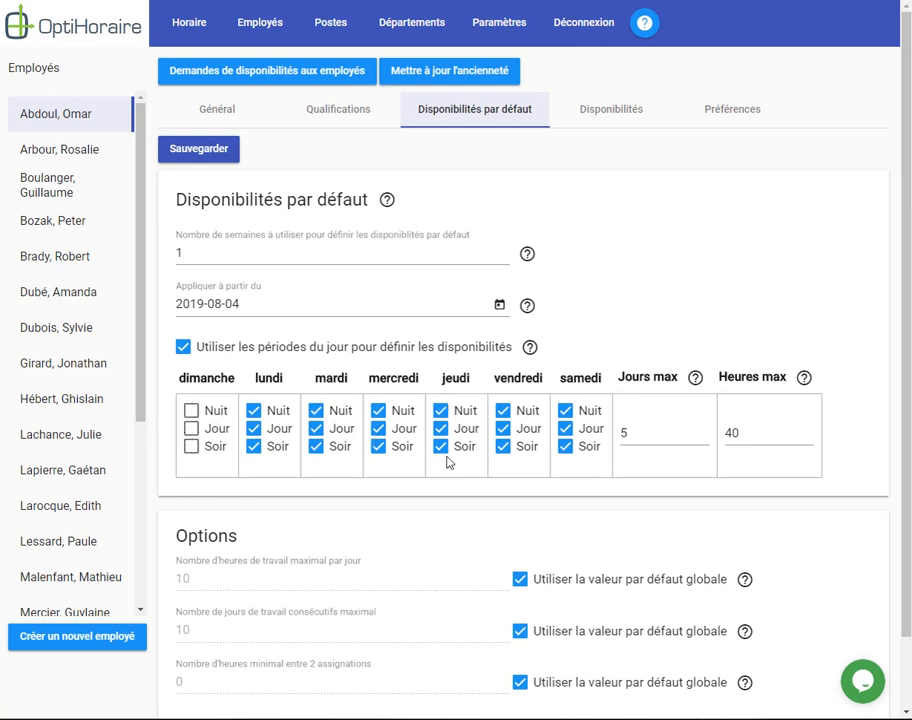
Review the employee's availability calendar for August and September 2019.
left_click(627, 119)
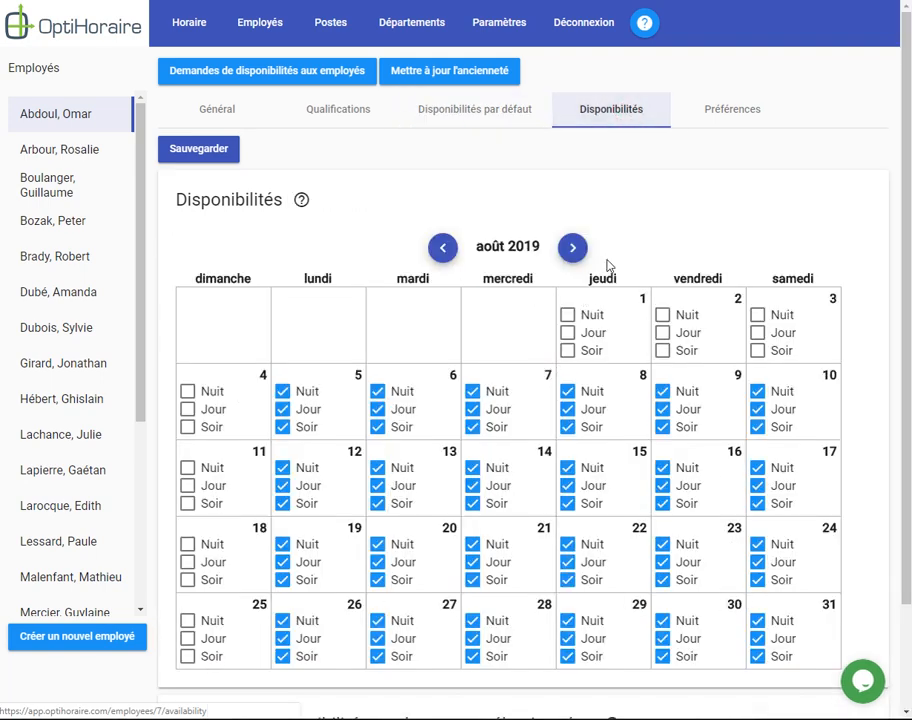
left_click(575, 246)
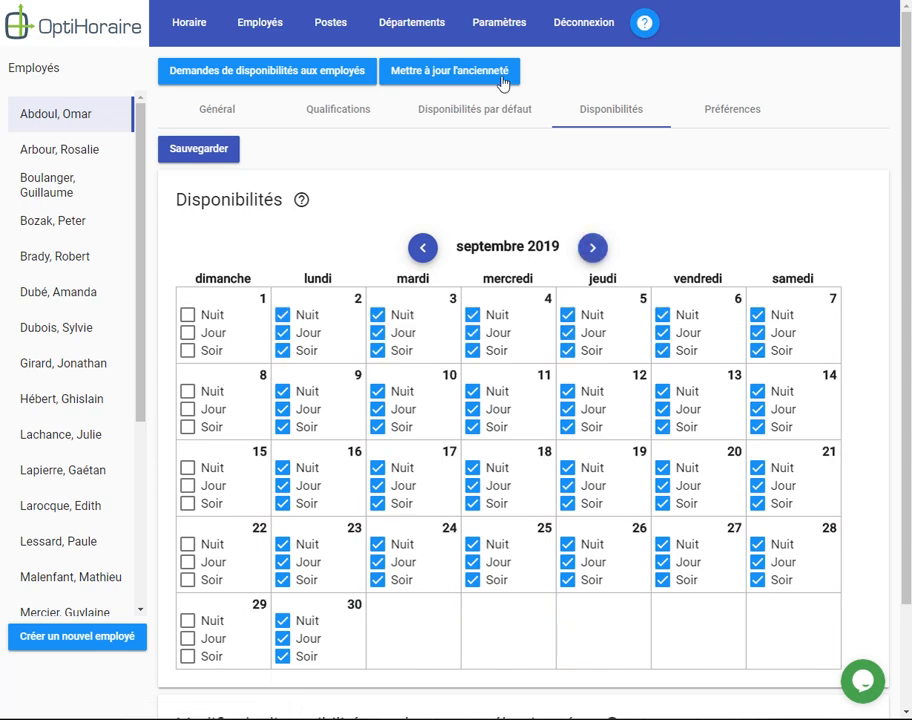
Remove Saturday's Nuit, Jour and Soir periods from the saved default availability and check the August 2019 calendar.
left_click(455, 112)
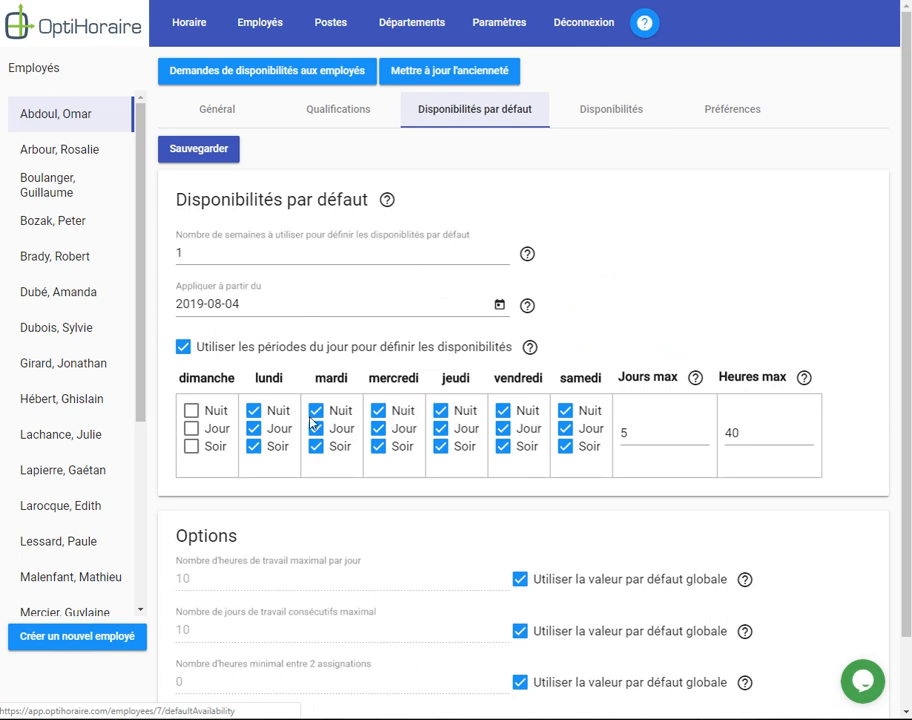
left_click(566, 410)
left_click(566, 428)
left_click(566, 446)
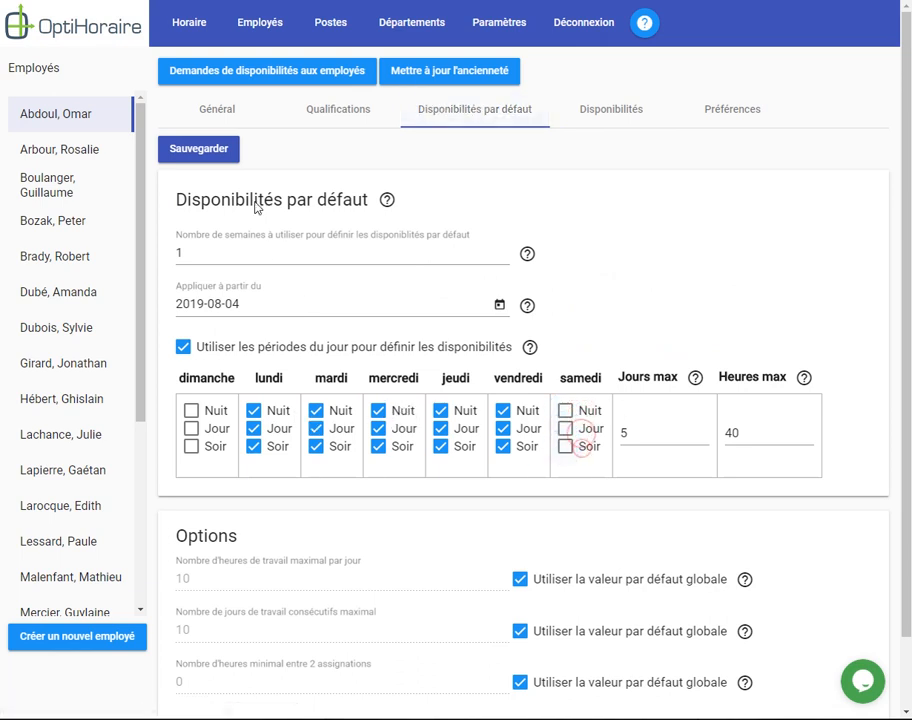
left_click(236, 150)
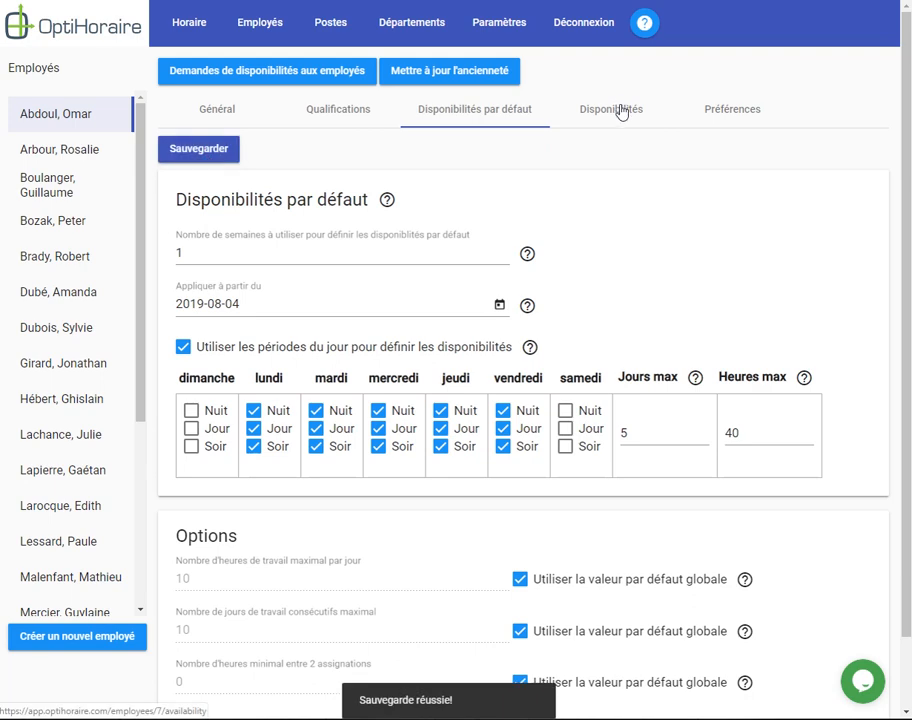
left_click(621, 110)
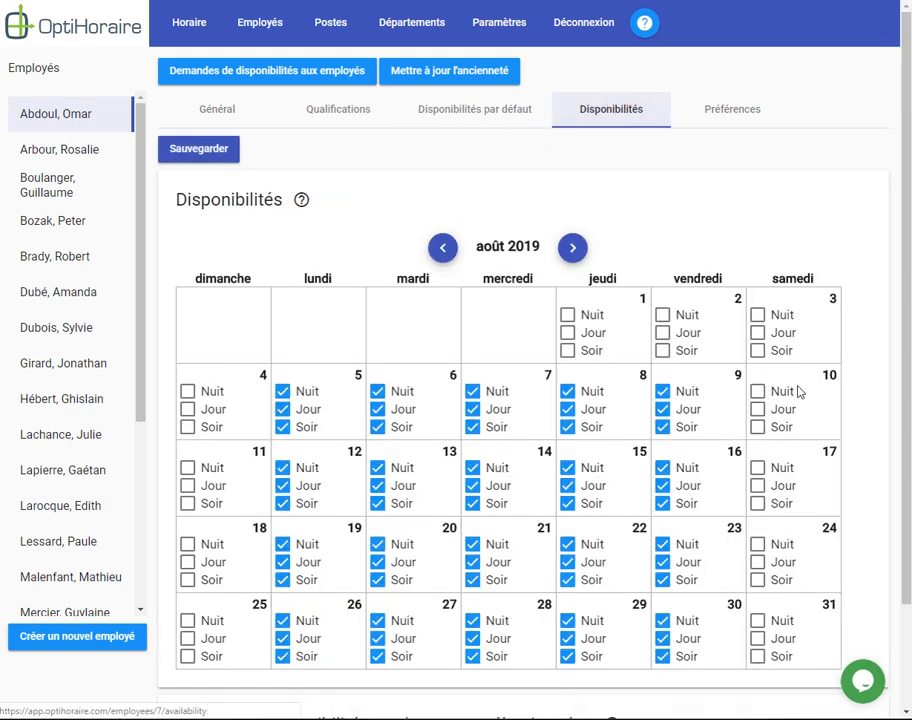
Set the default availability to 2 weeks and make the first week's Saturday available for Nuit, Jour and Soir.
left_click(492, 120)
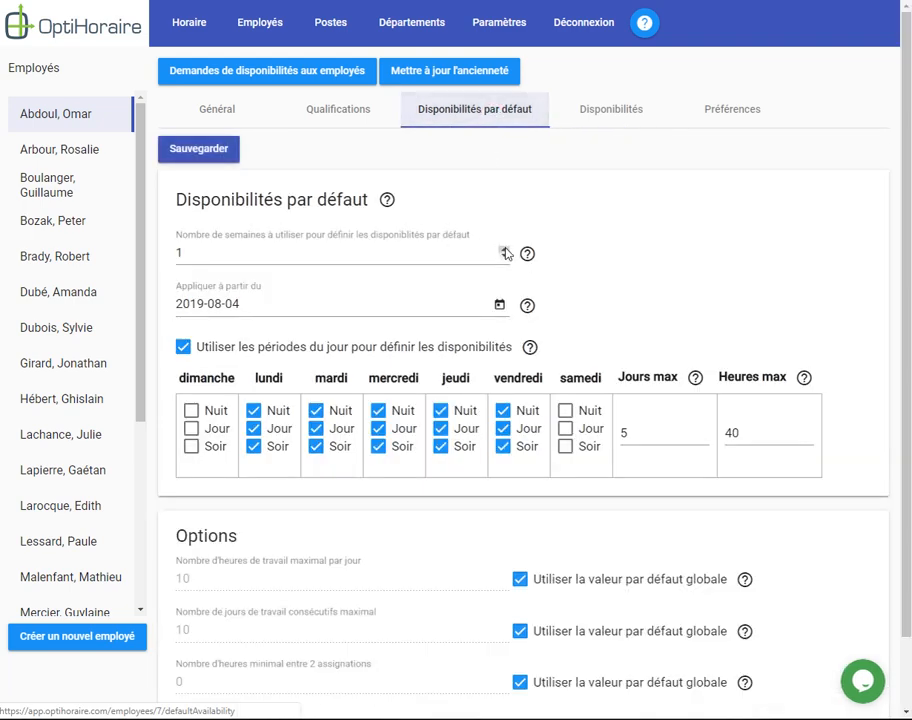
left_click(504, 250)
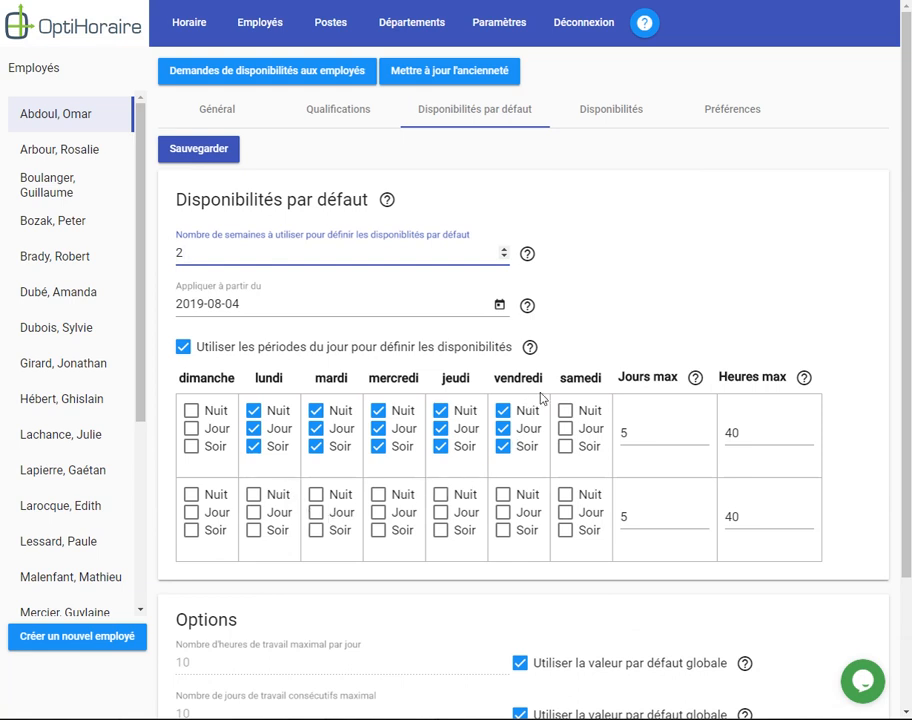
left_click(566, 410)
left_click(566, 428)
left_click(566, 446)
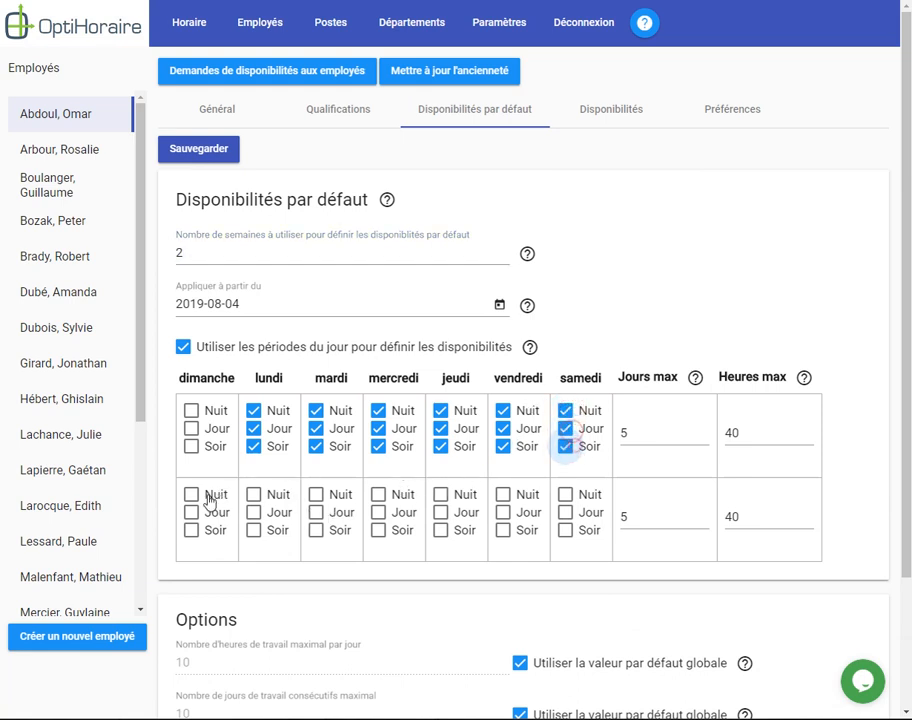
Make Sunday through Friday of the second default week available for Nuit, Jour and Soir.
left_click(195, 495)
left_click(196, 512)
left_click(192, 530)
left_click(255, 494)
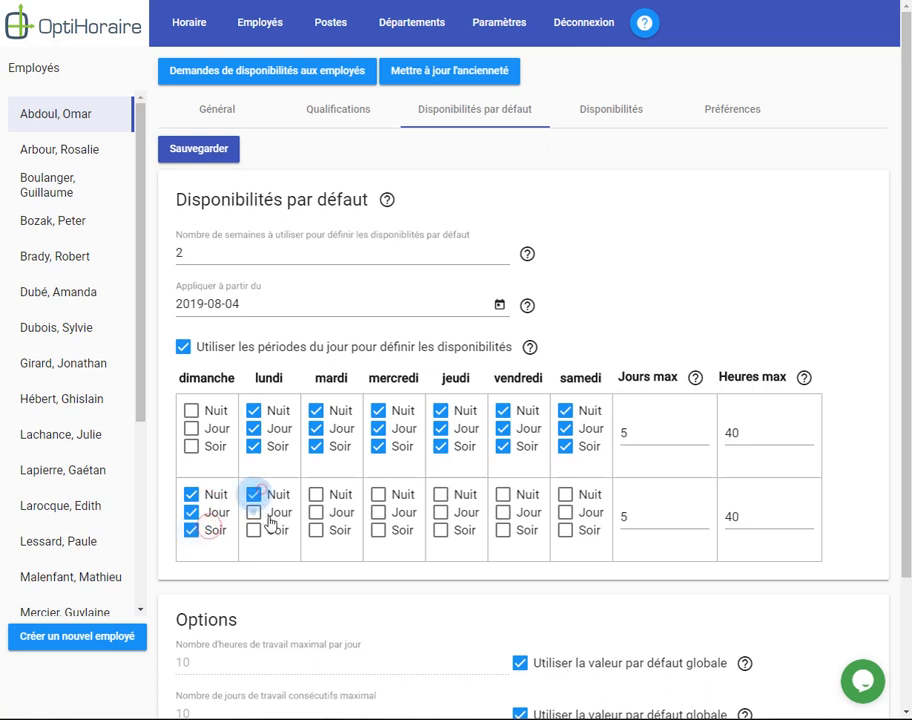
left_click(266, 513)
left_click(278, 531)
left_click(332, 530)
left_click(332, 512)
left_click(334, 494)
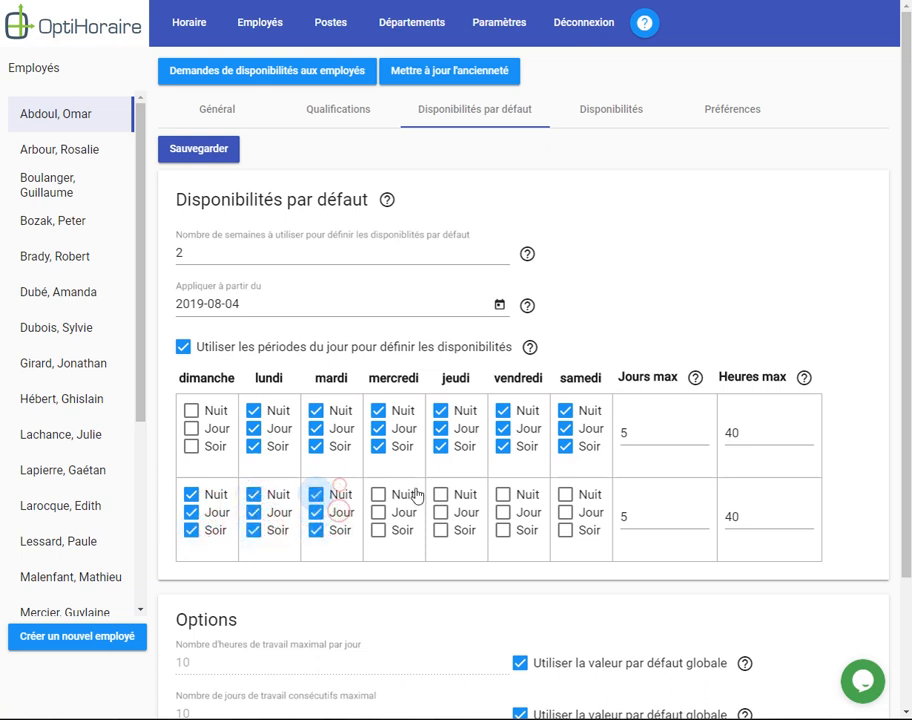
left_click(410, 495)
left_click(401, 512)
left_click(400, 532)
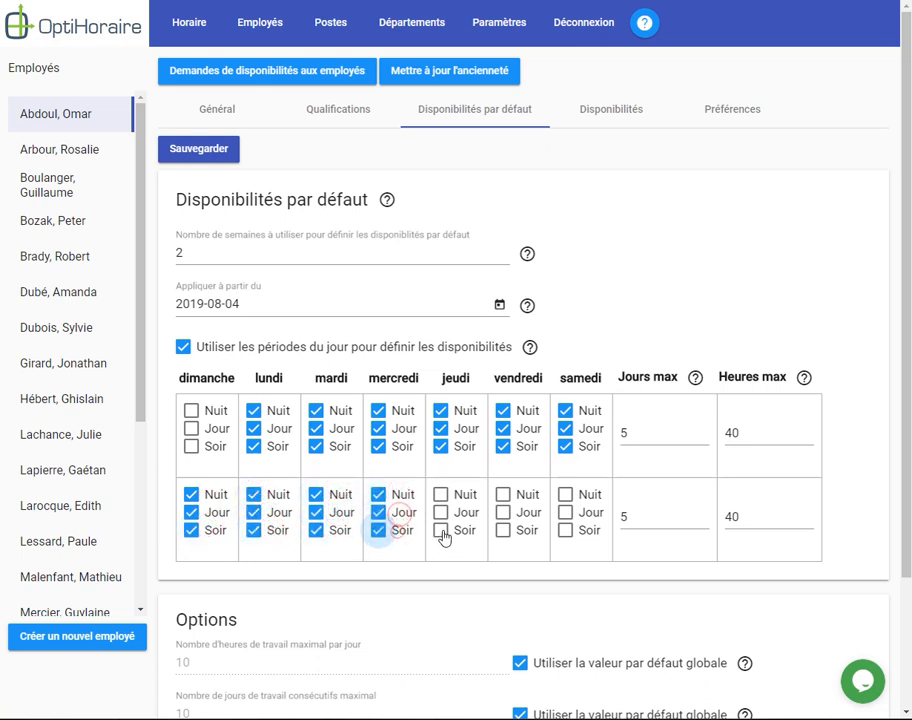
left_click(441, 530)
left_click(441, 512)
left_click(463, 495)
left_click(503, 494)
left_click(503, 512)
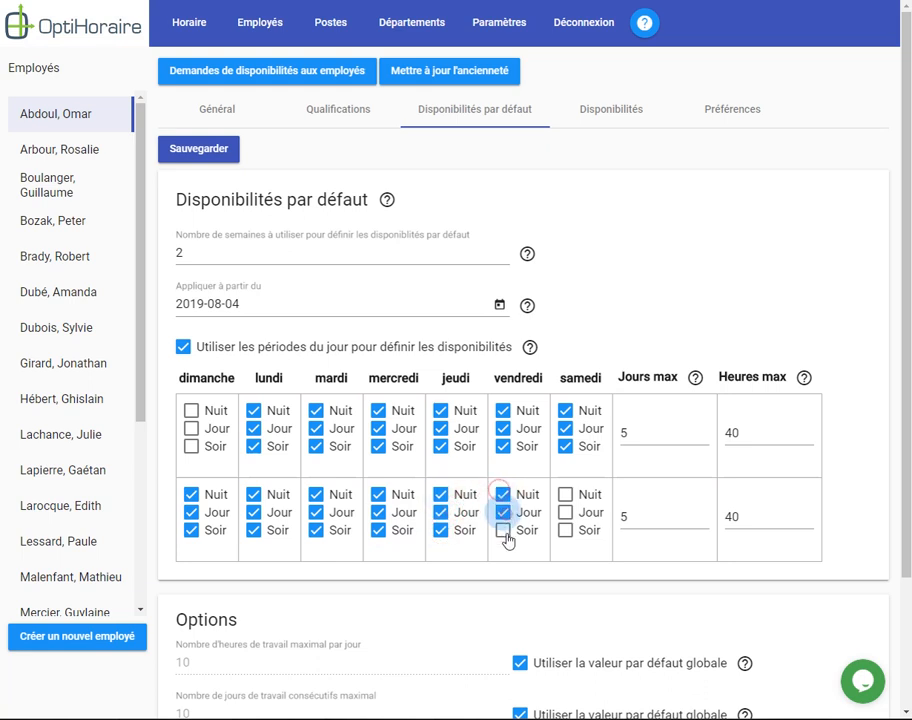
left_click(504, 531)
Look at the date choices for the start of application and save the two-week default availability.
left_click(499, 305)
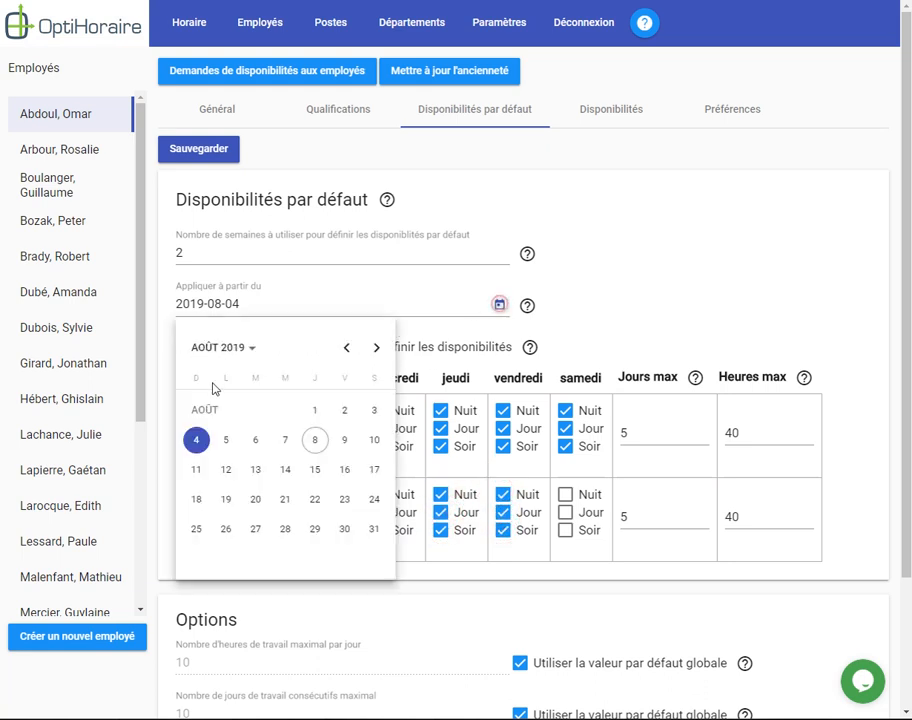
left_click(655, 314)
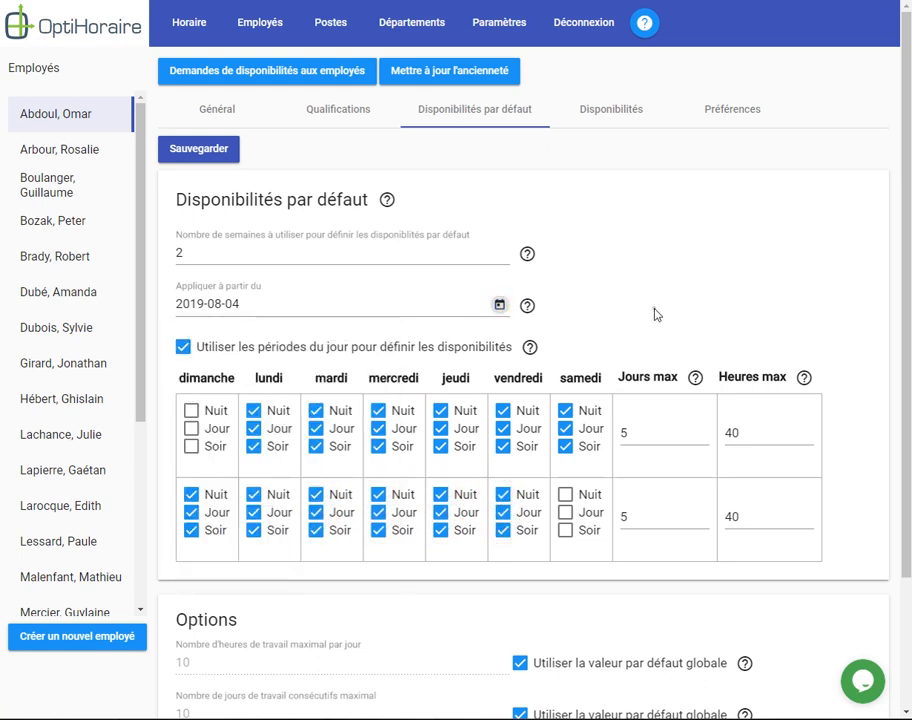
left_click(499, 305)
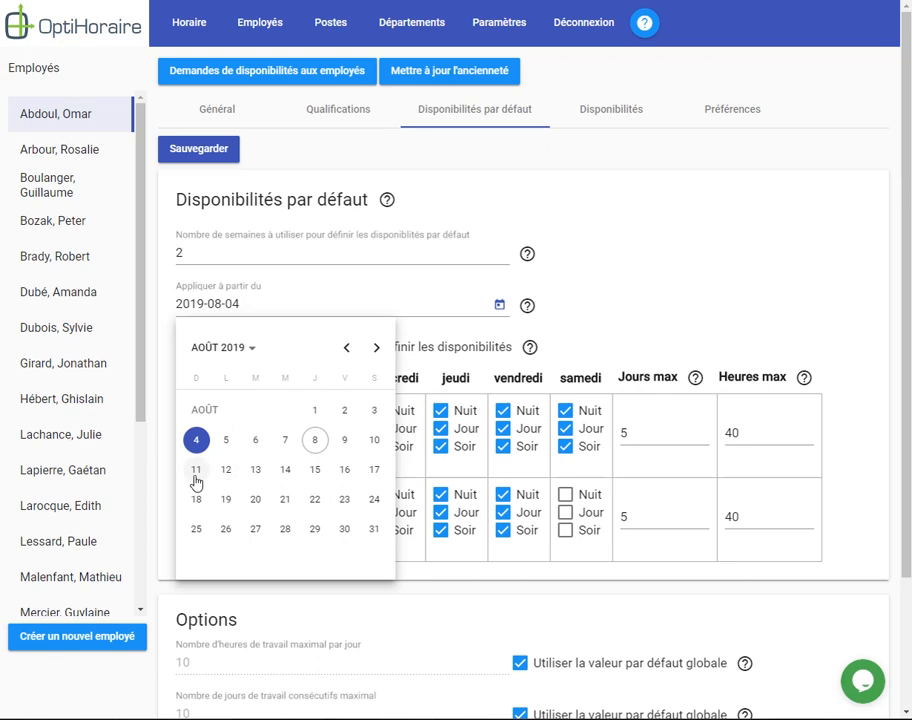
left_click(694, 307)
left_click(216, 156)
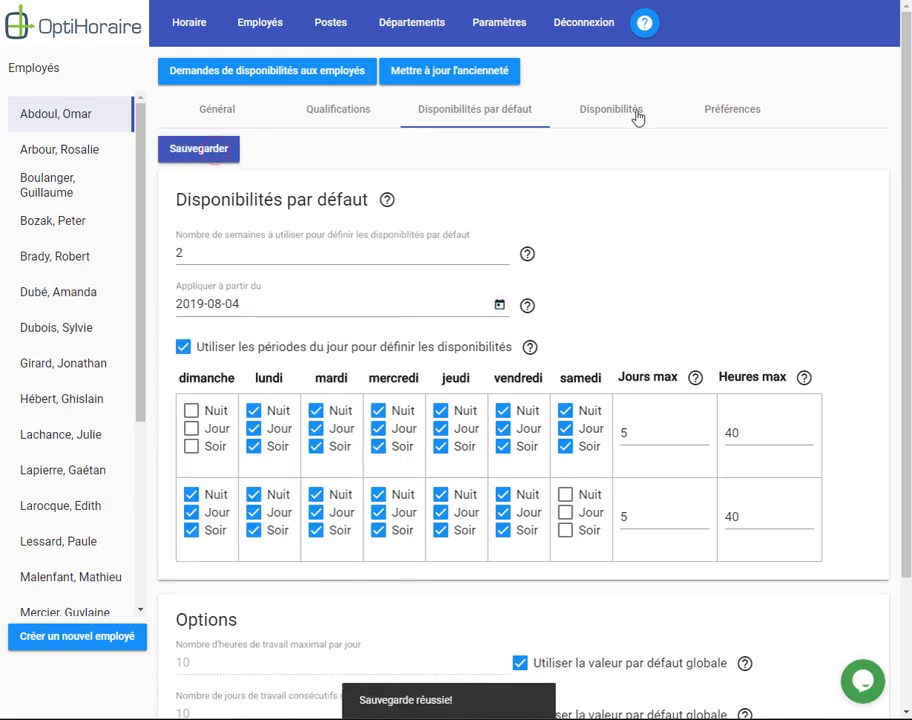
Review the employee's availability calendar from August through October 2019 for the two-week pattern.
left_click(626, 113)
scroll(731, 444, "down", 1)
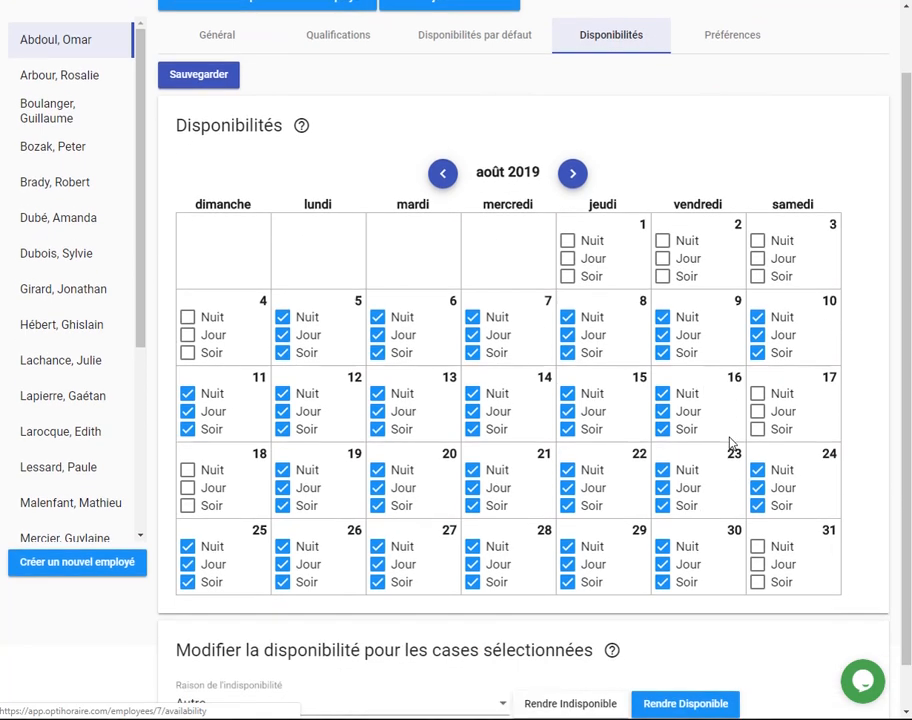
left_click(575, 182)
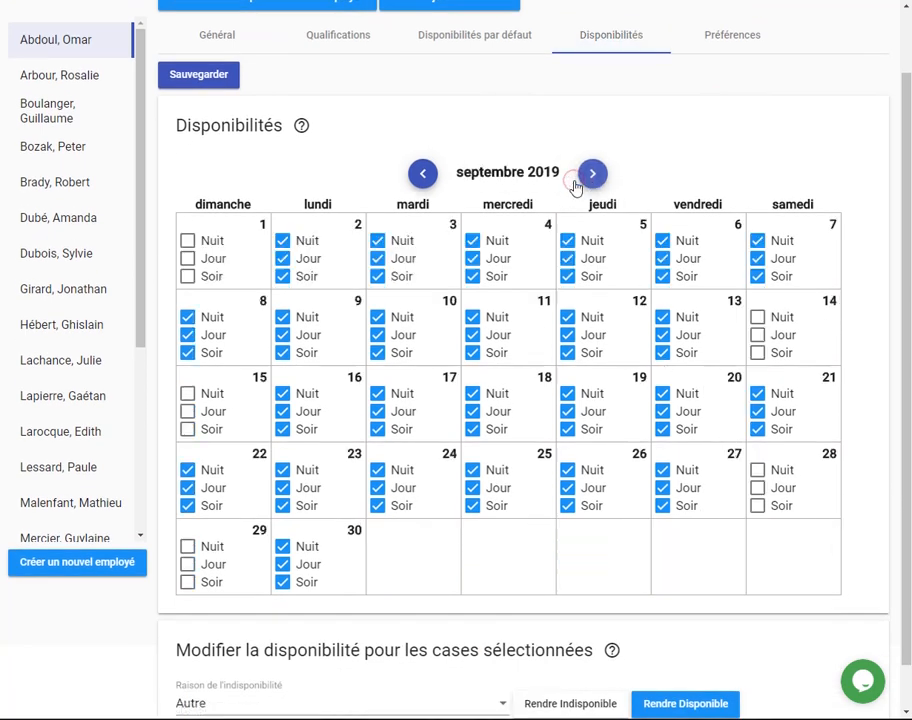
left_click(590, 175)
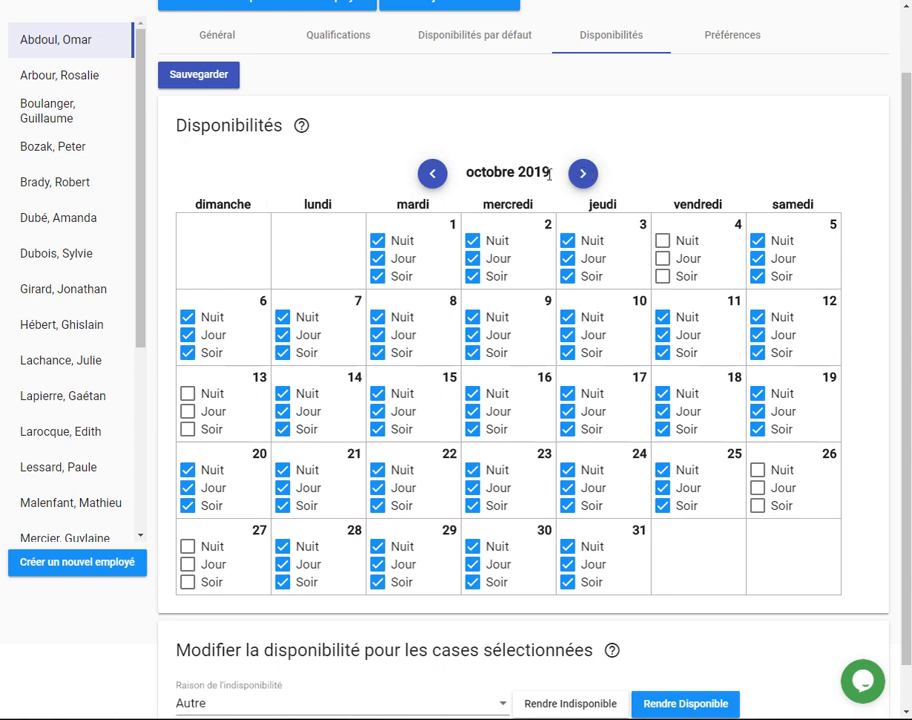
Review the start and end times defined for the Nuit, Jour and Soir periods in the settings.
left_click(482, 37)
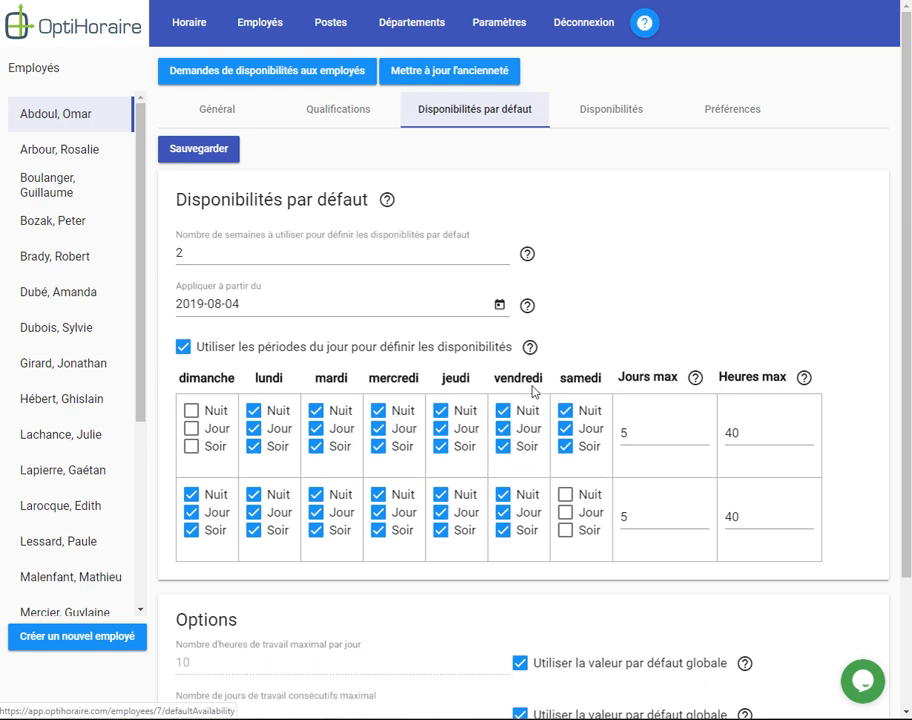
left_click(496, 22)
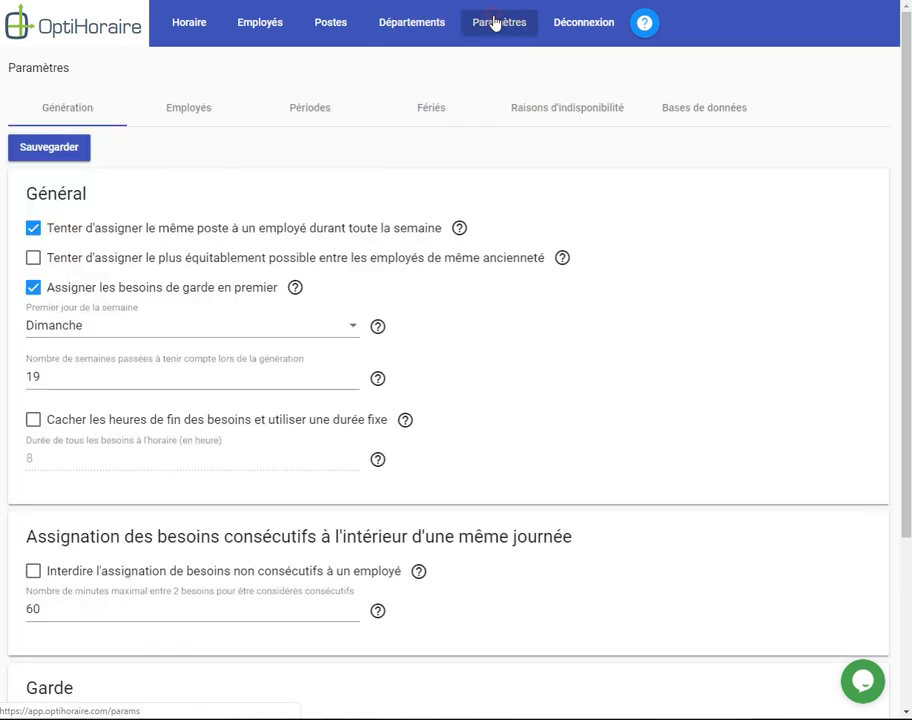
left_click(318, 116)
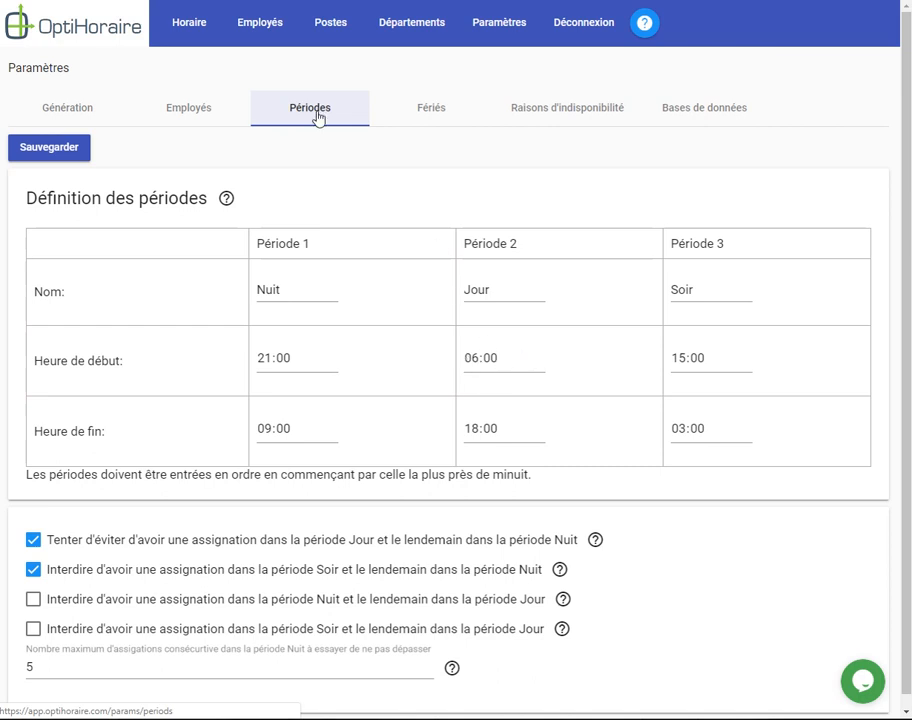
Return to the employee's default availability and turn off the use of day periods to define it.
left_click(258, 36)
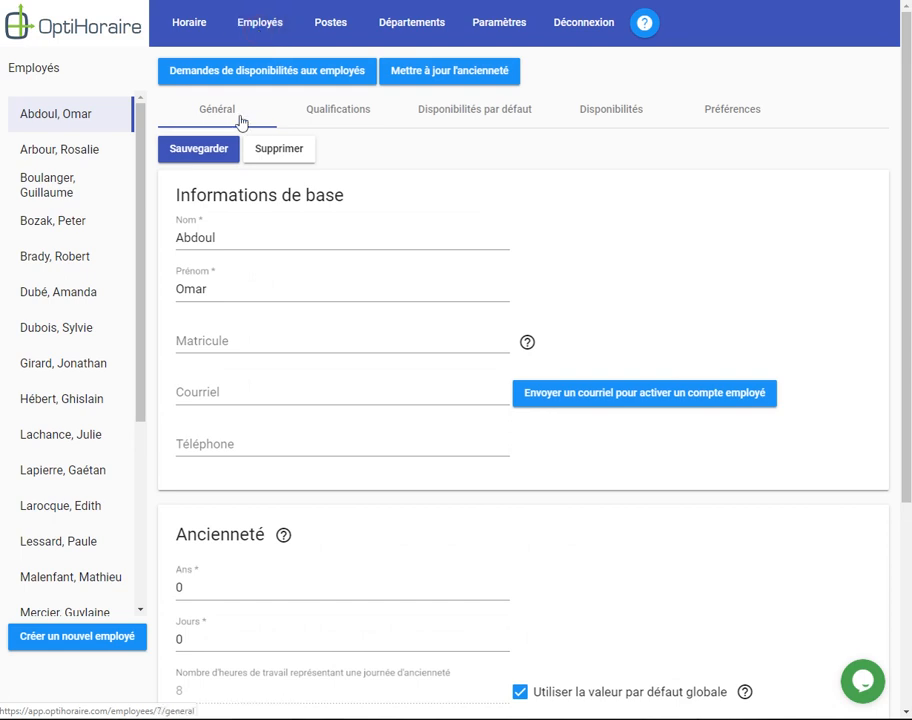
left_click(481, 116)
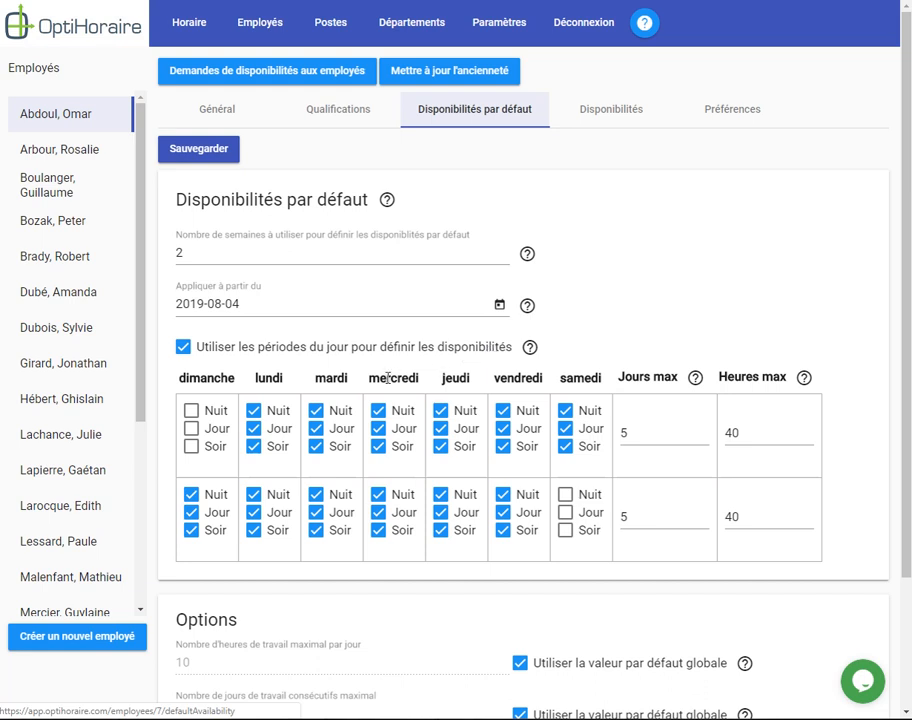
left_click(319, 352)
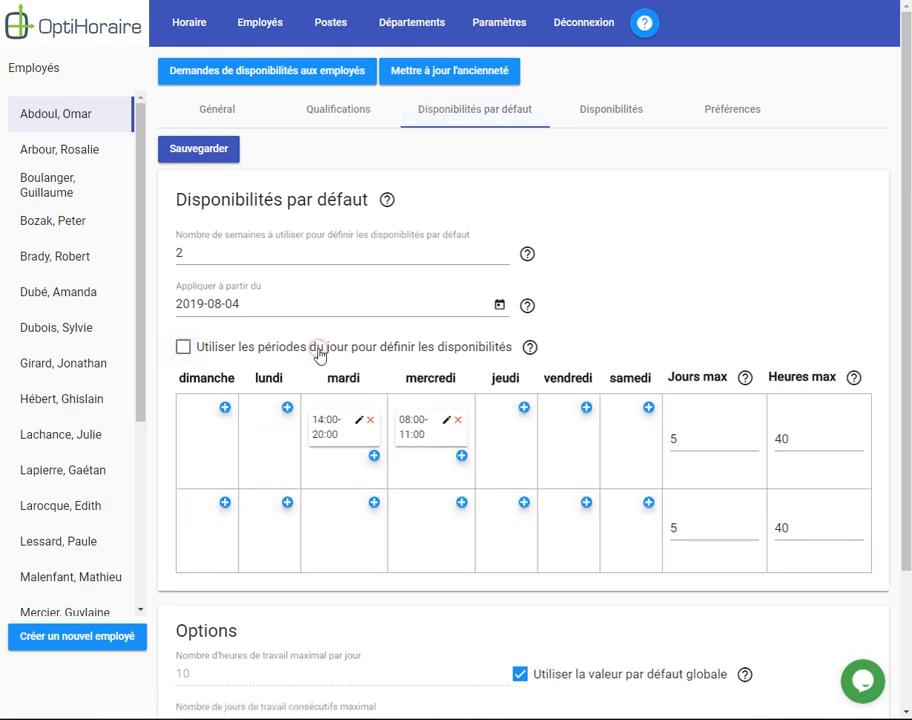
Add a 15:00 to 20:00 availability on Thursday of the first default week and save the changes.
left_click(524, 407)
left_click(506, 421)
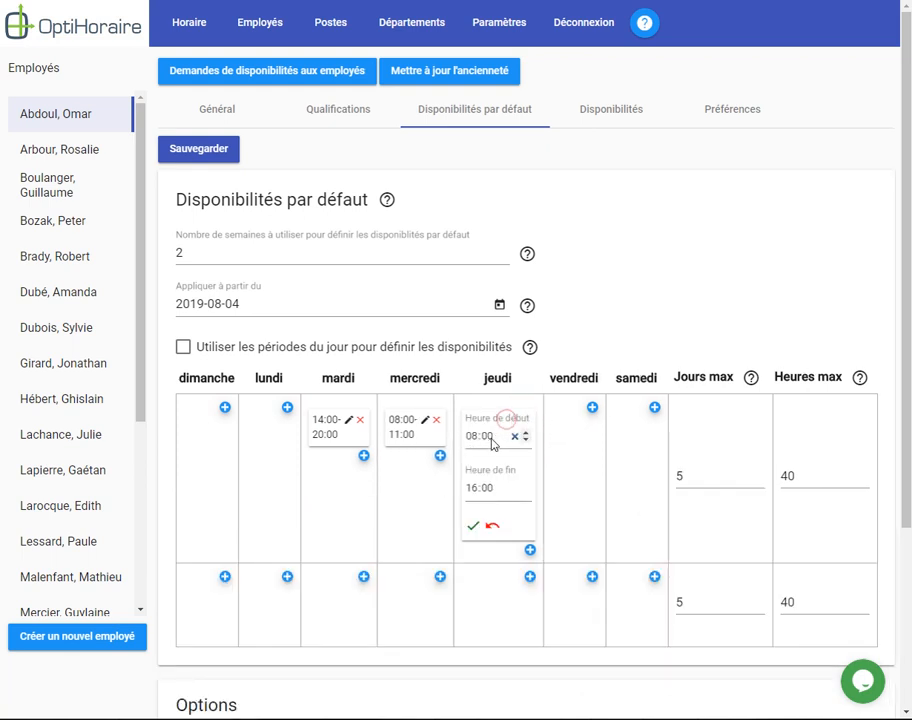
left_click(467, 438)
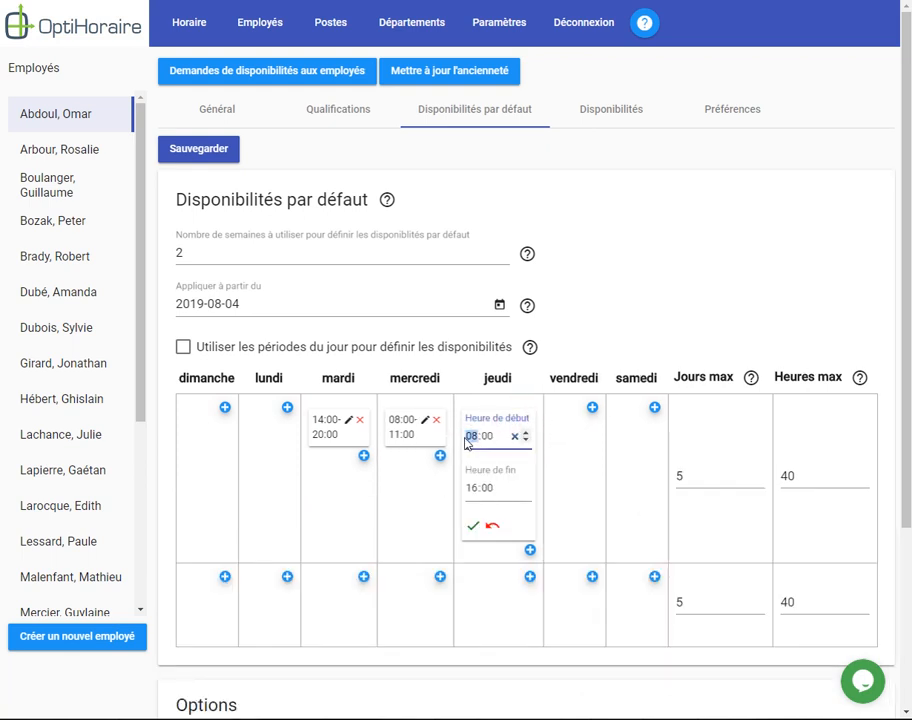
type("15")
left_click(470, 488)
type("20")
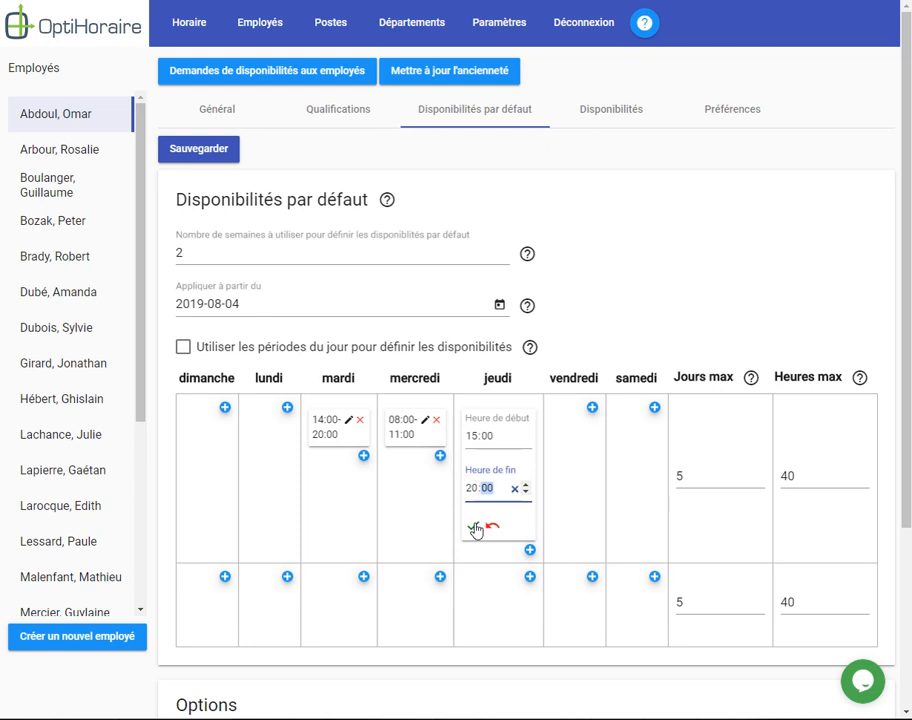
left_click(473, 528)
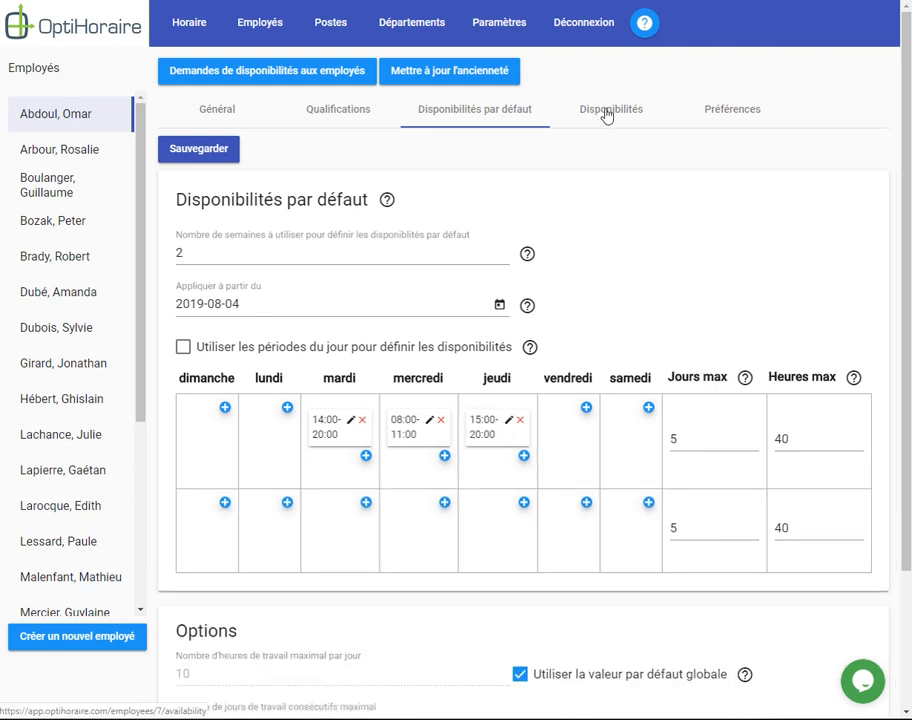
left_click(198, 148)
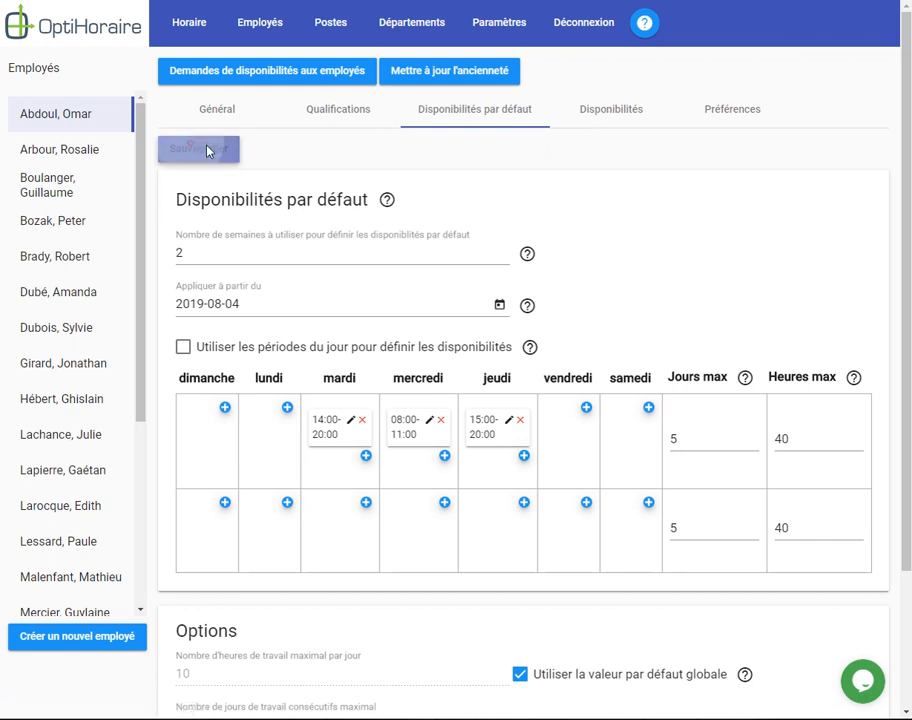
Delete the 15:00-20:00 availability on August 22 in the employee's 2019 availability calendar.
left_click(628, 113)
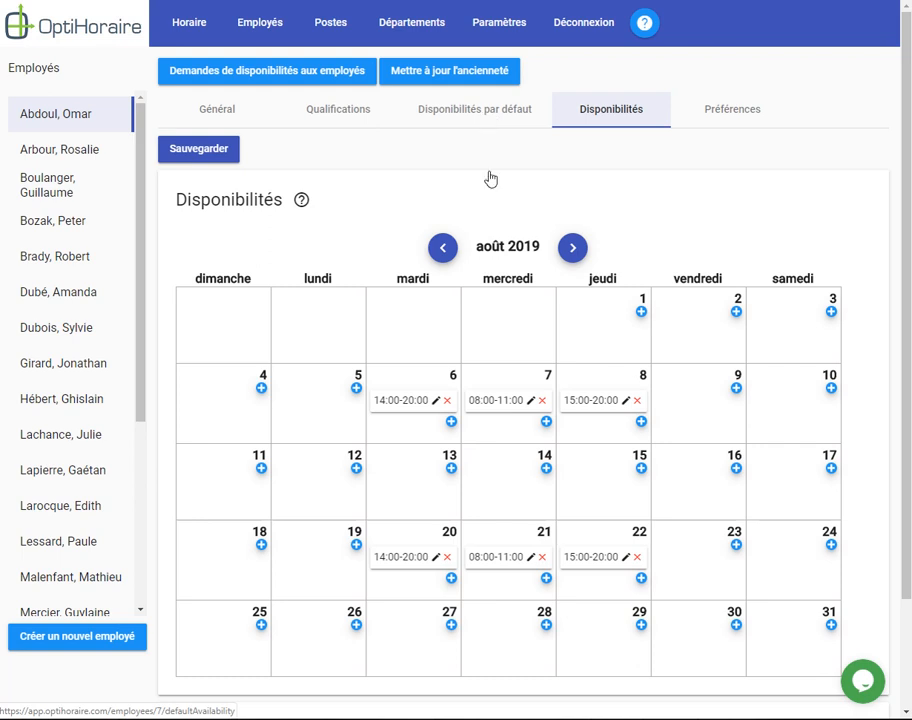
scroll(476, 548, "down", 1)
scroll(476, 548, "down", 1)
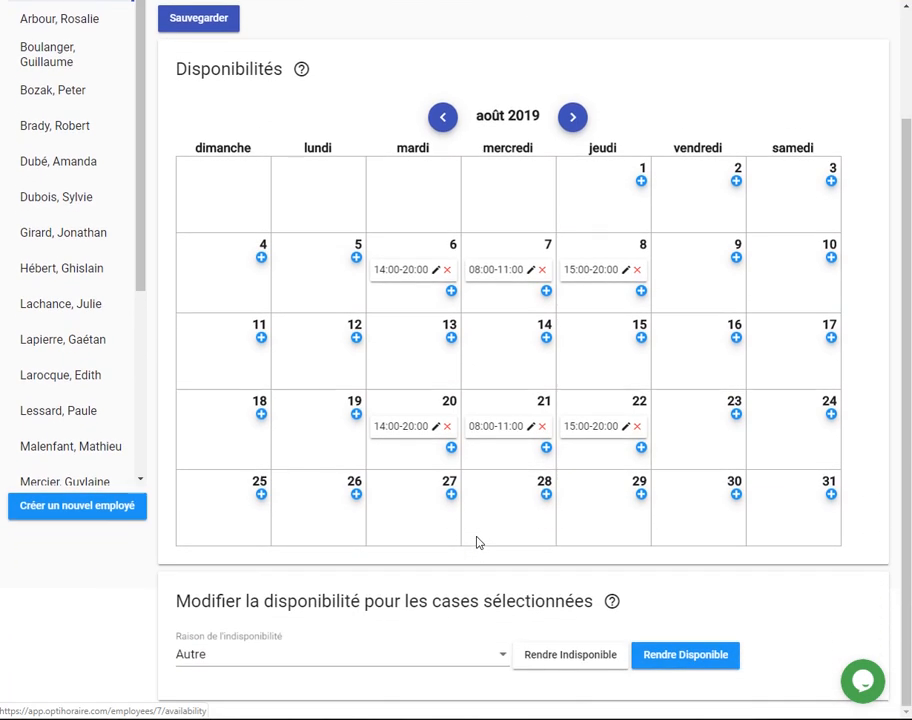
left_click(637, 432)
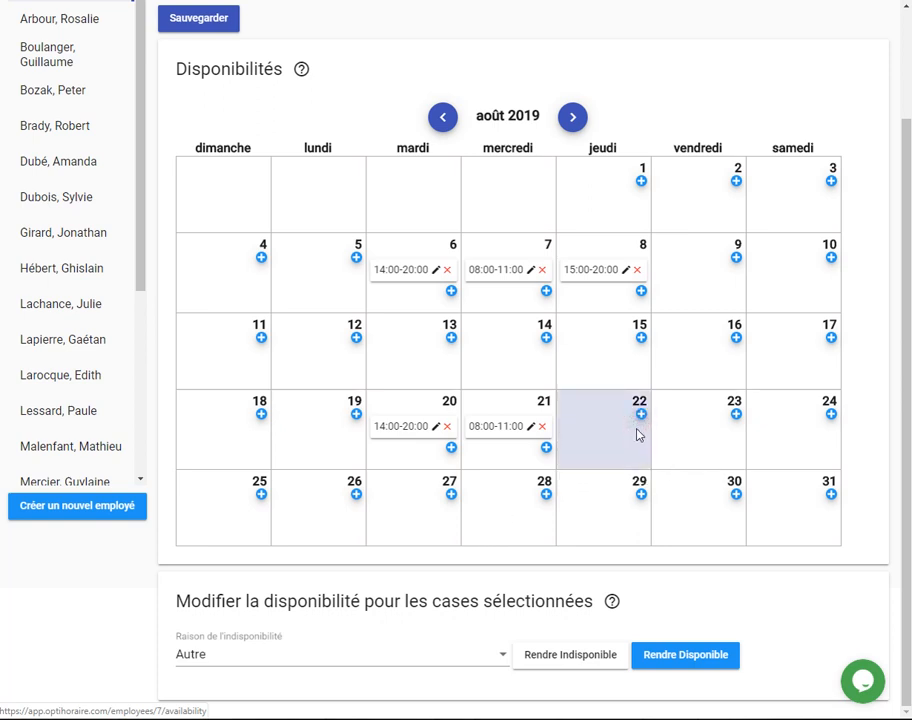
Try marking August 18 to 24, 2019 as unavailable with the reason Vacances, and make the same week available again.
left_click(309, 428)
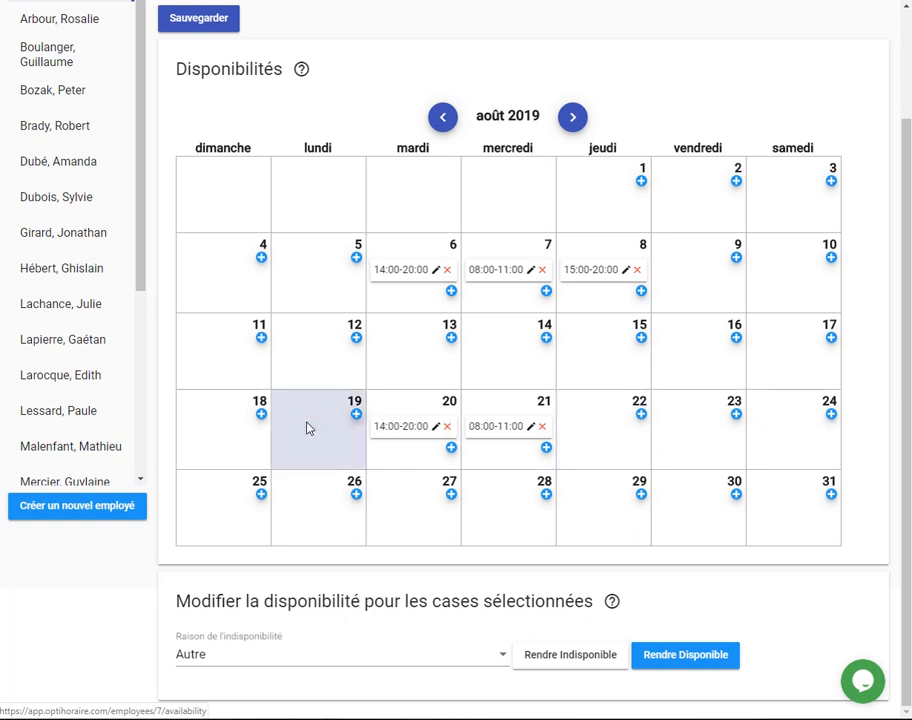
left_click_drag(234, 444, 794, 436)
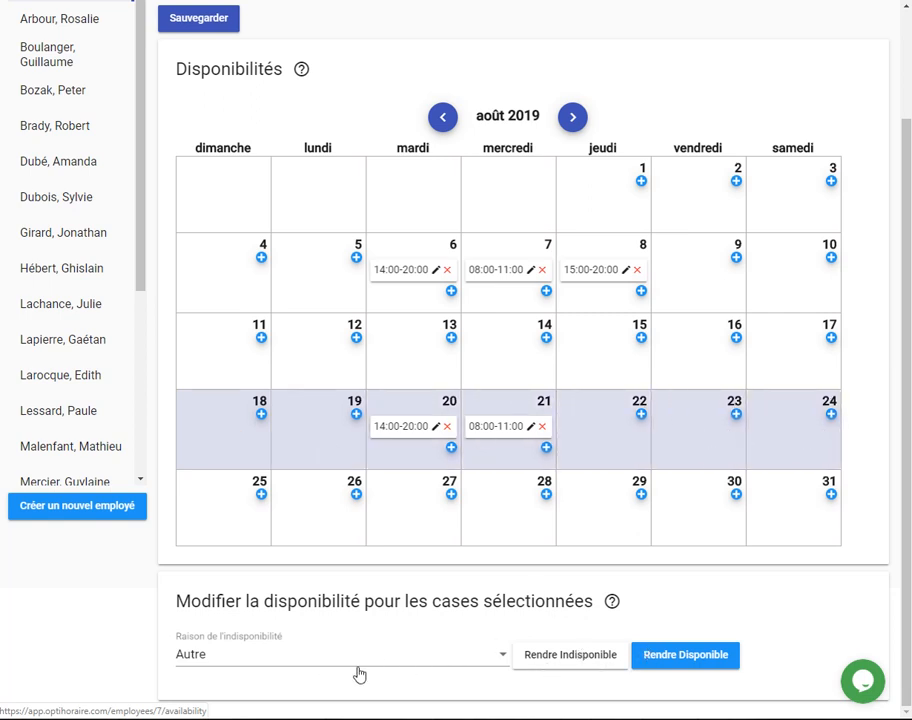
left_click(448, 656)
scroll(320, 586, "down", 2)
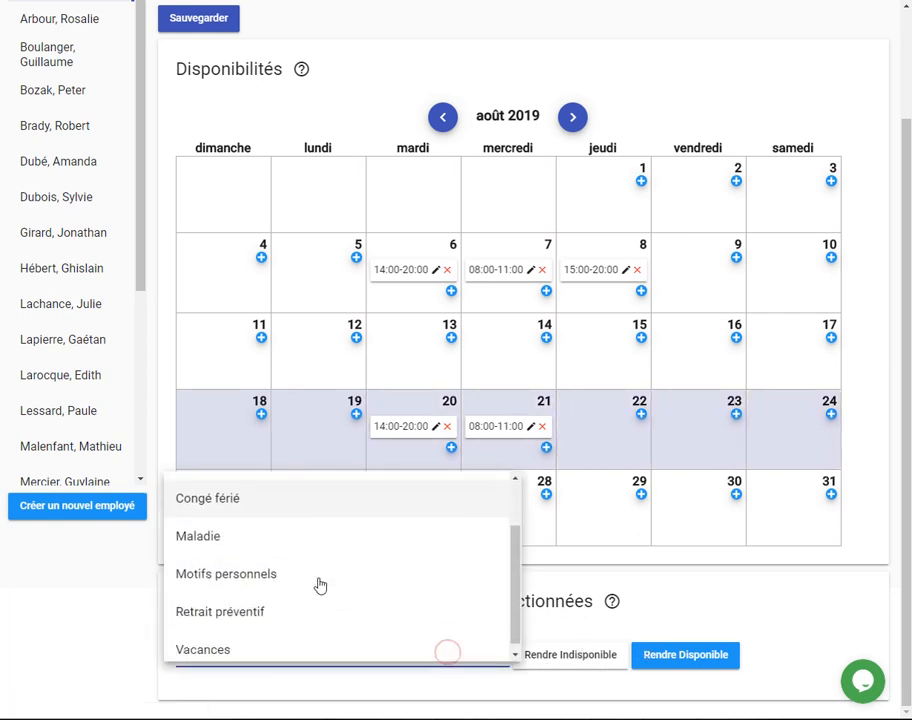
left_click(240, 645)
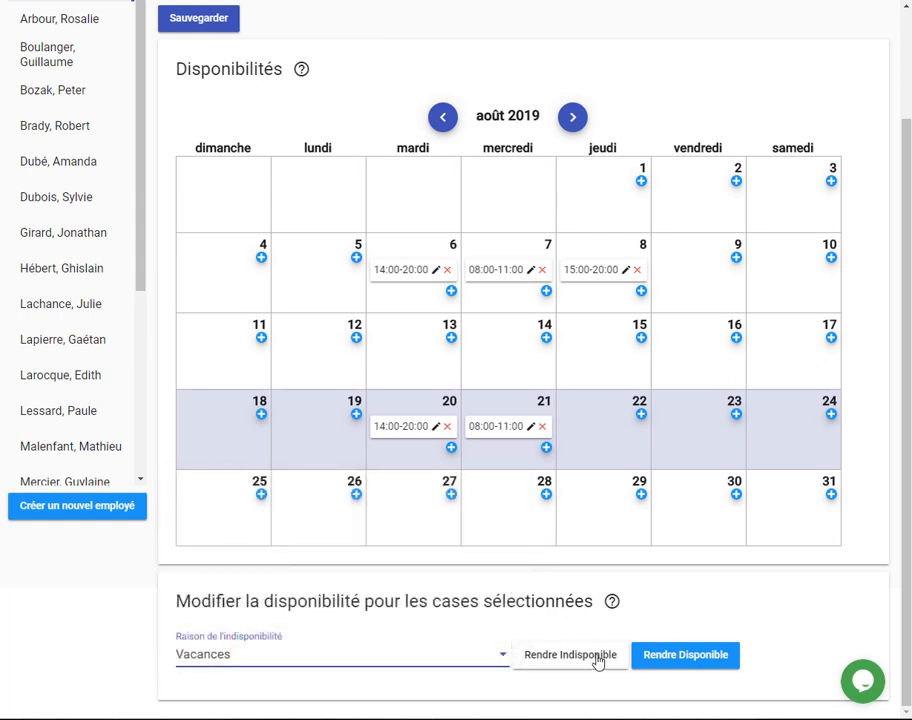
left_click(597, 658)
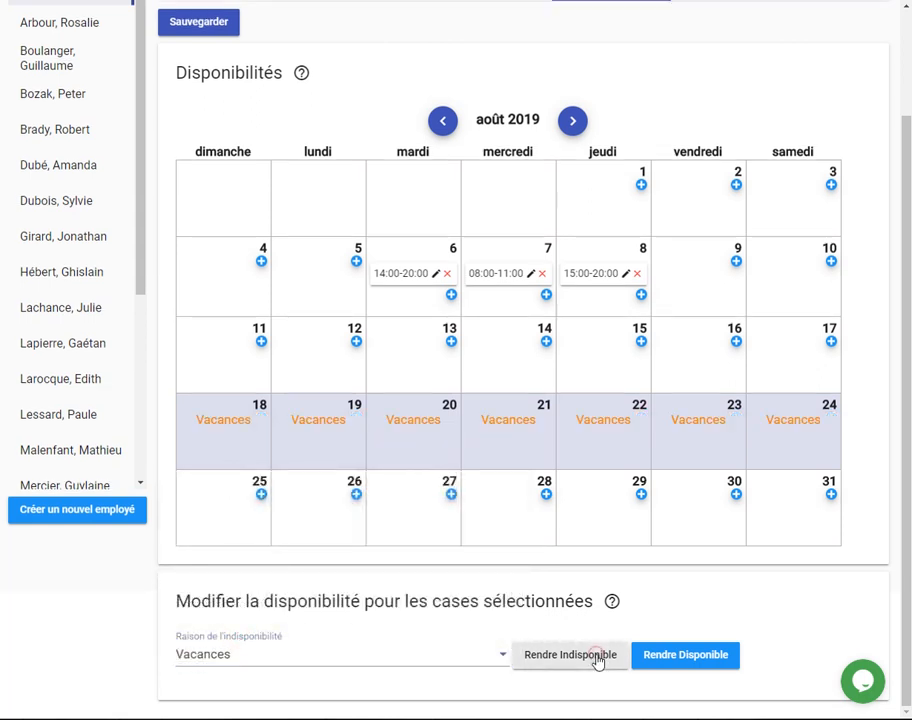
left_click(701, 656)
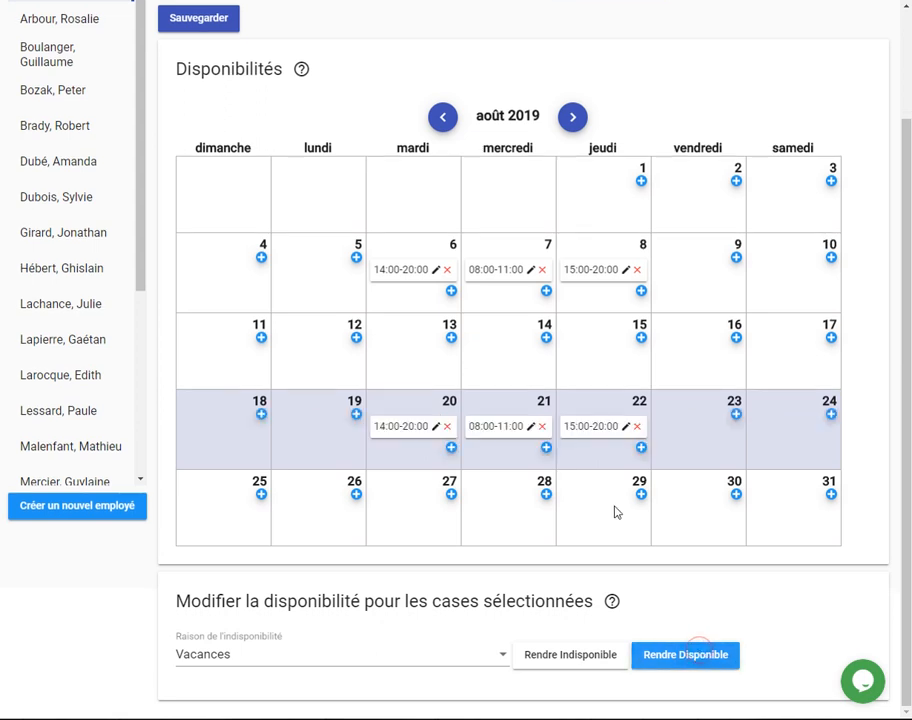
Leave the availability calendar without saving and view the unavailability reasons in the settings.
scroll(615, 512, "up", 3)
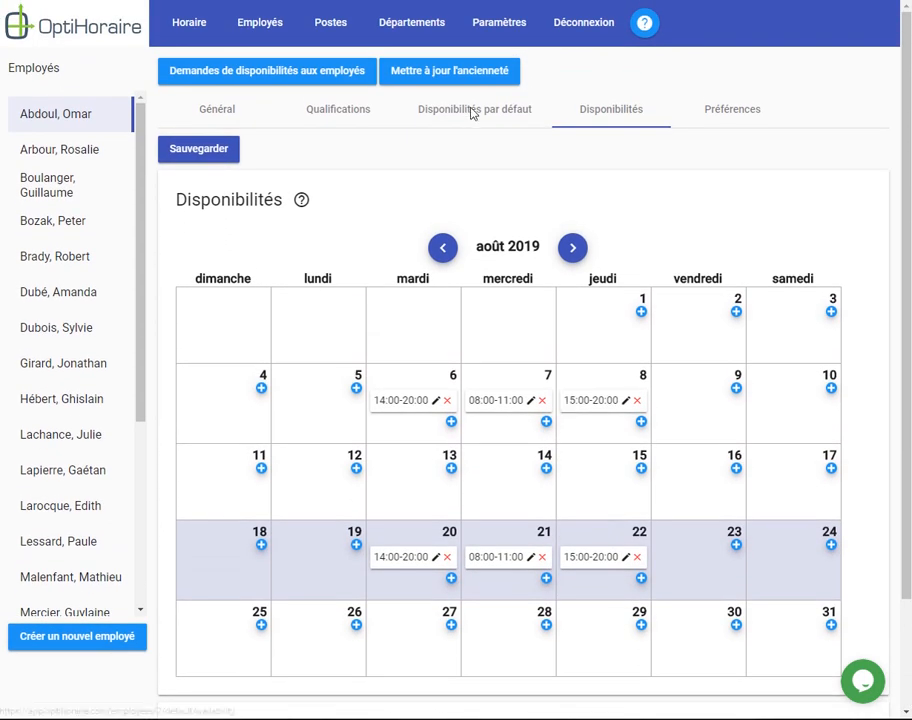
left_click(499, 27)
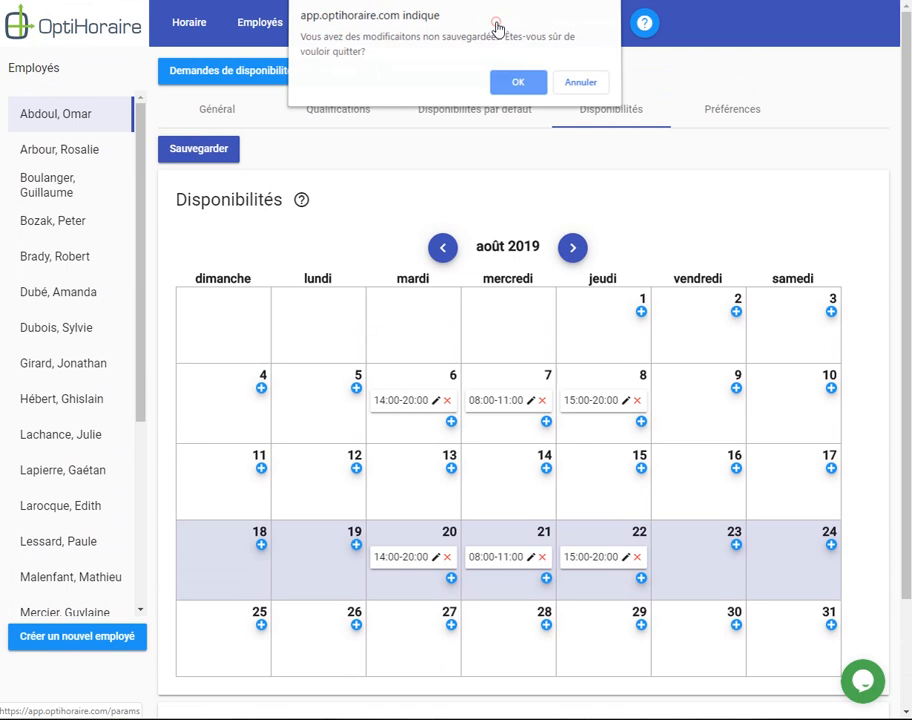
left_click(527, 86)
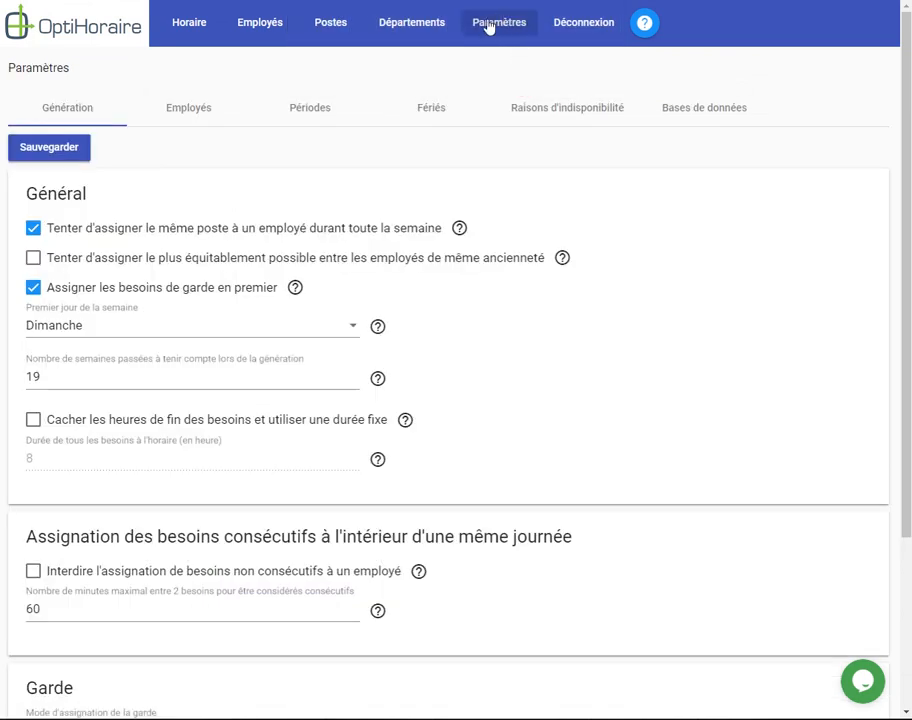
left_click(600, 112)
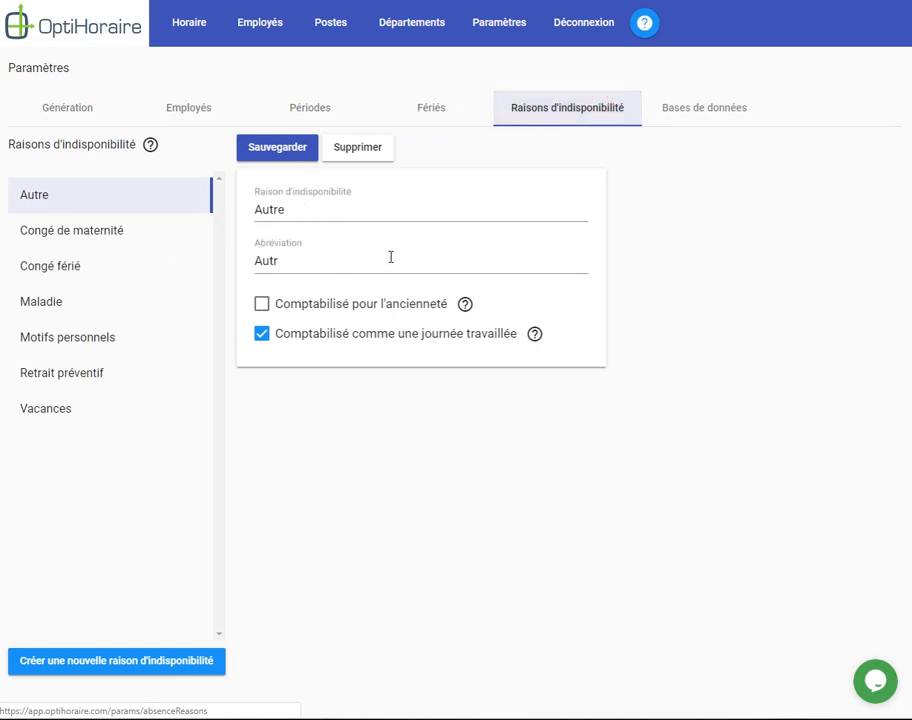
Return to the employee's default availability, turn on the use of day periods to define it, and save.
left_click(279, 36)
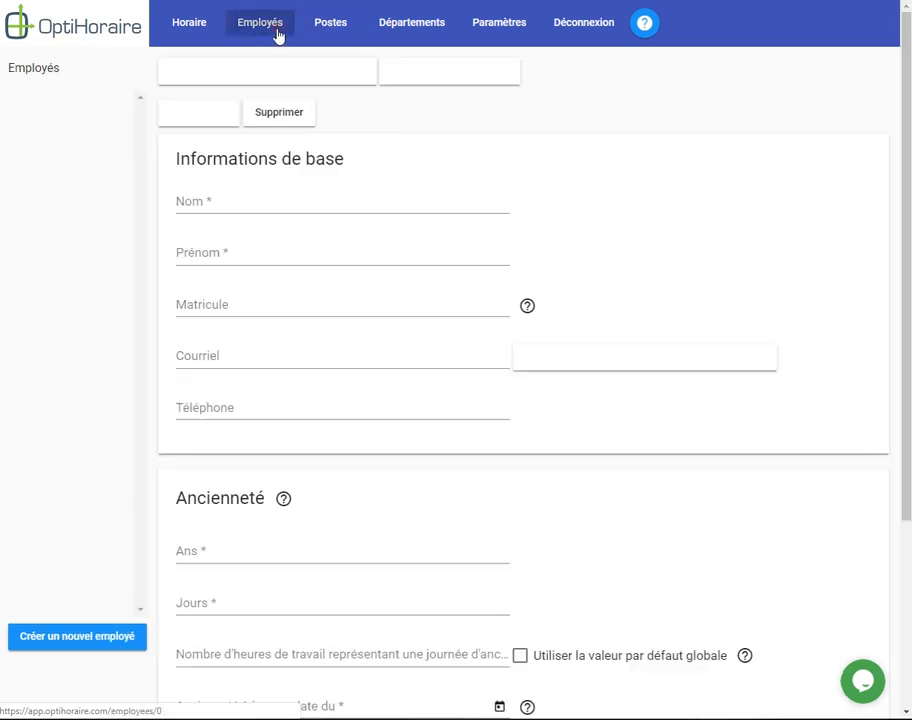
left_click(500, 112)
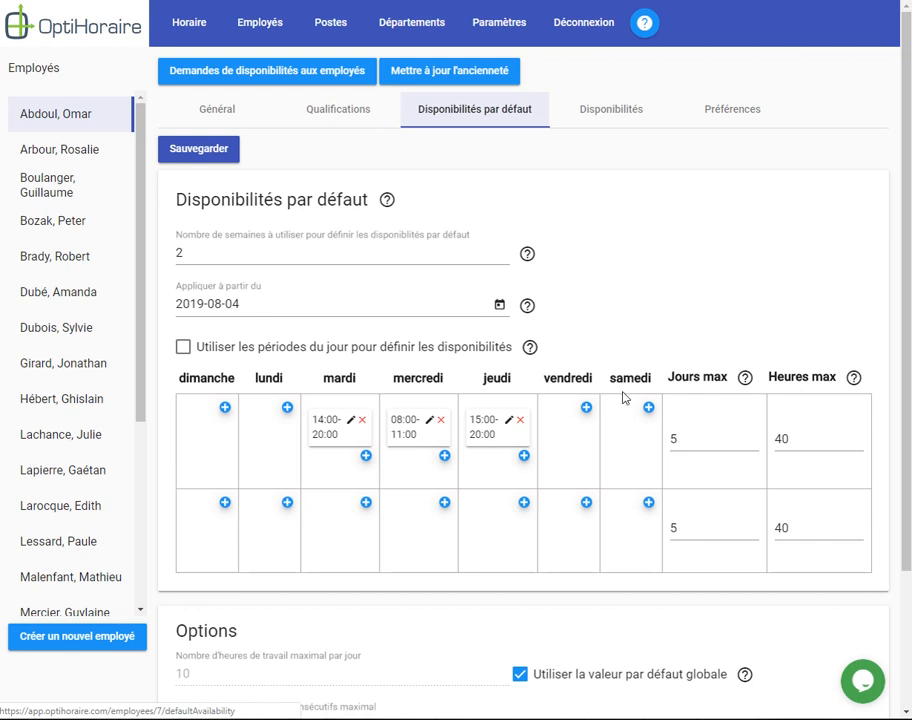
left_click(405, 347)
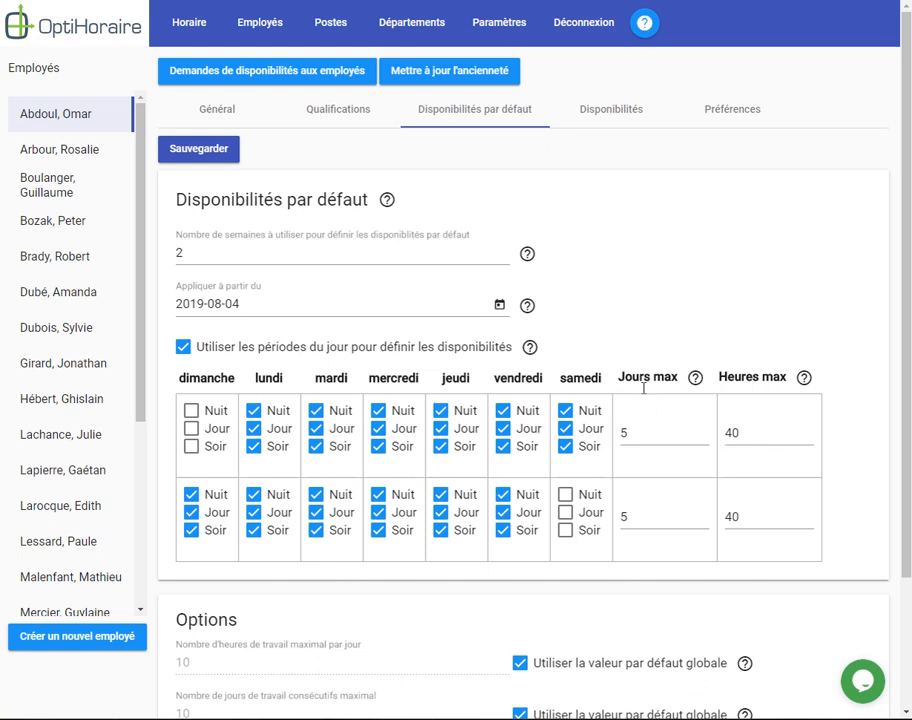
left_click(197, 149)
Add September 2, 2019 as a public holiday in the settings.
left_click(507, 23)
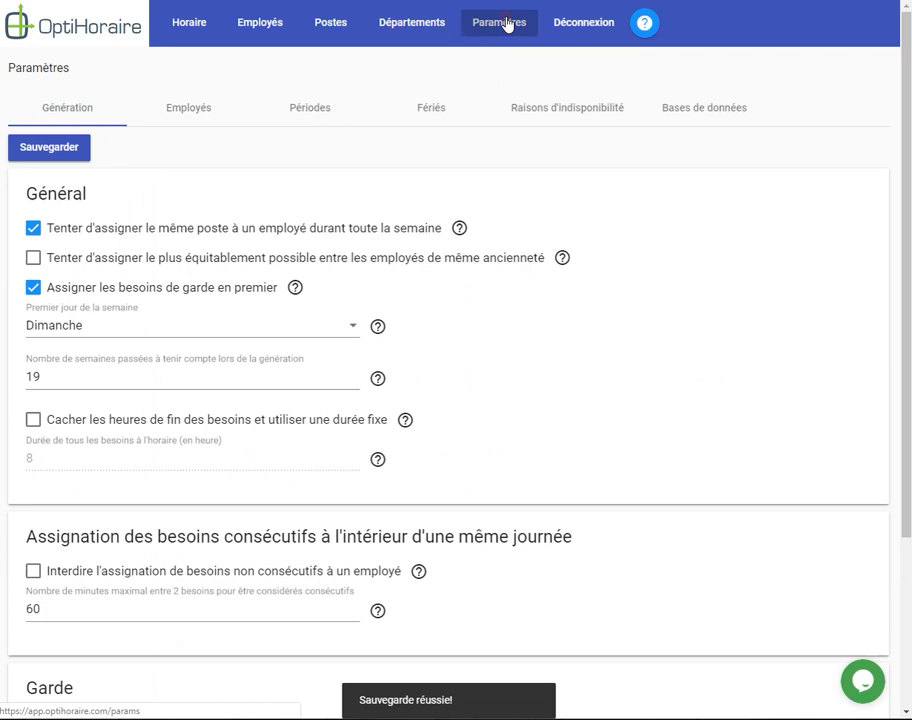
left_click(447, 106)
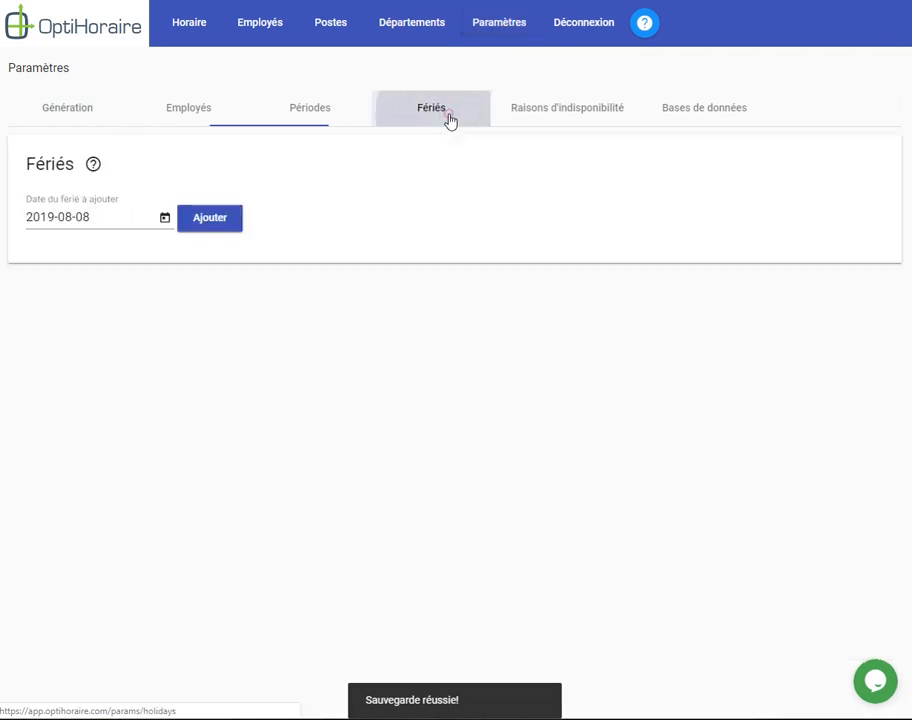
left_click(165, 218)
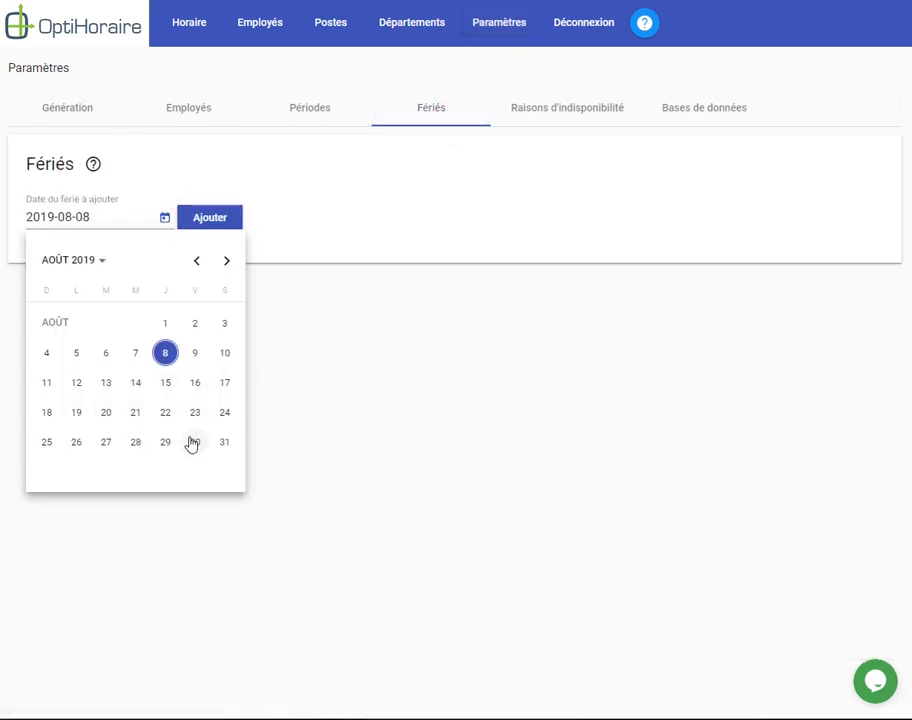
left_click(226, 261)
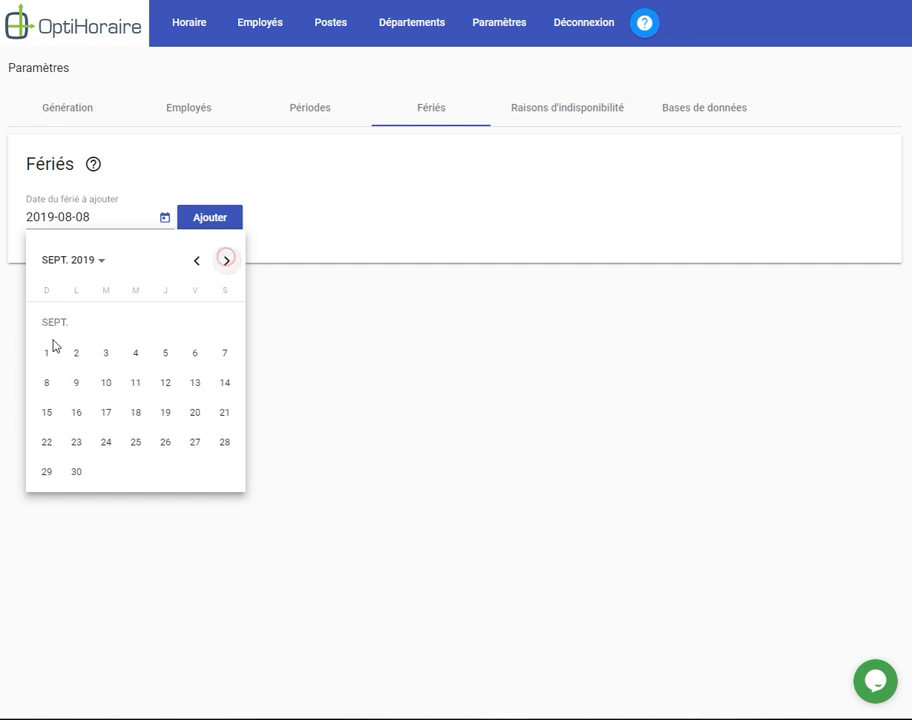
left_click(77, 352)
left_click(226, 218)
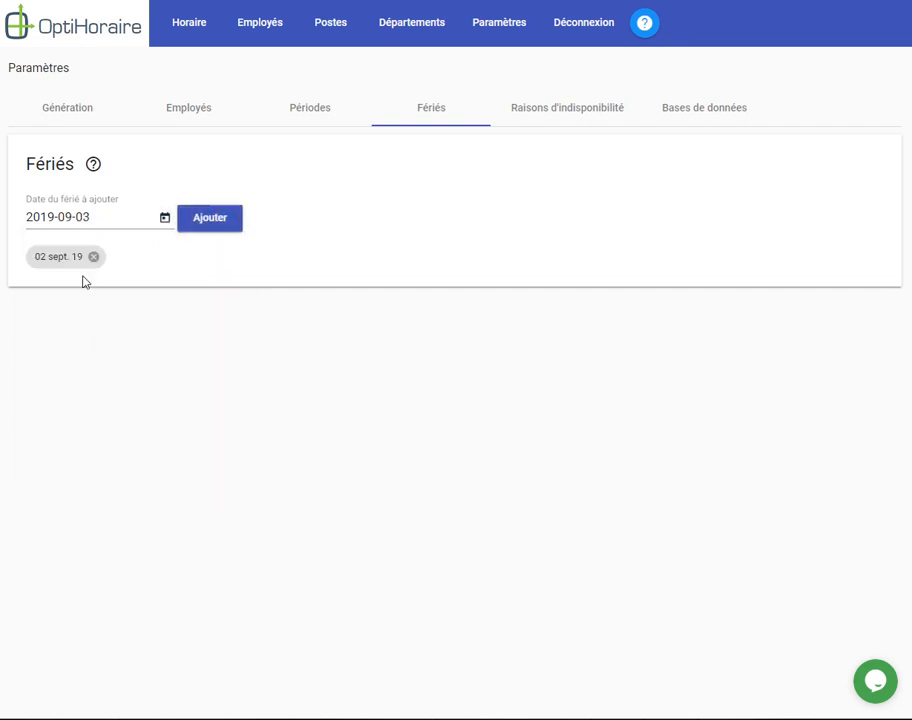
Review the employee's seniority and start date in the general information, and return to the default availability.
left_click(278, 25)
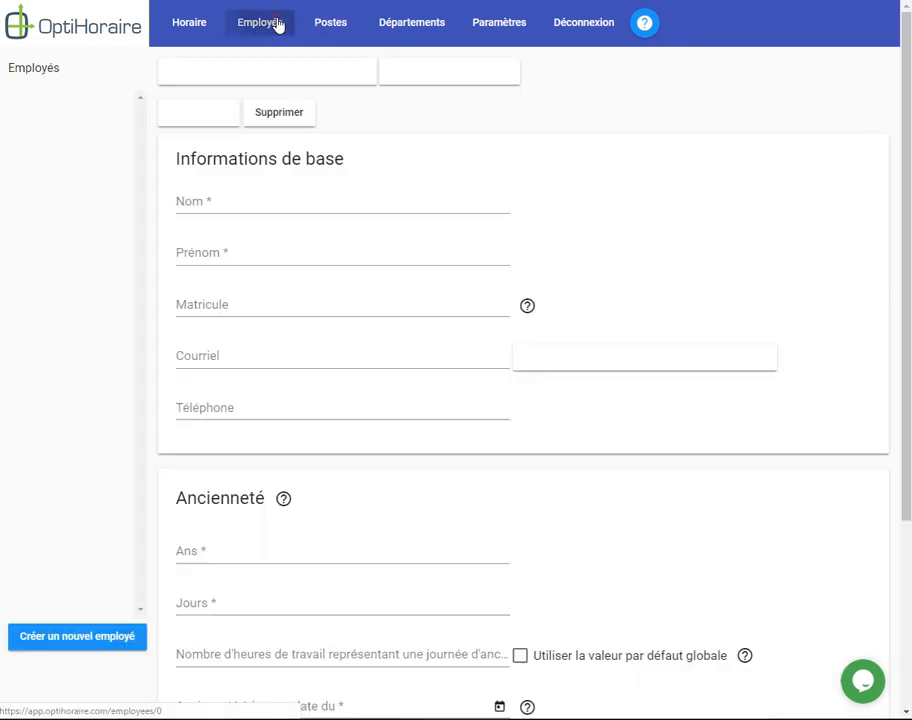
left_click(512, 112)
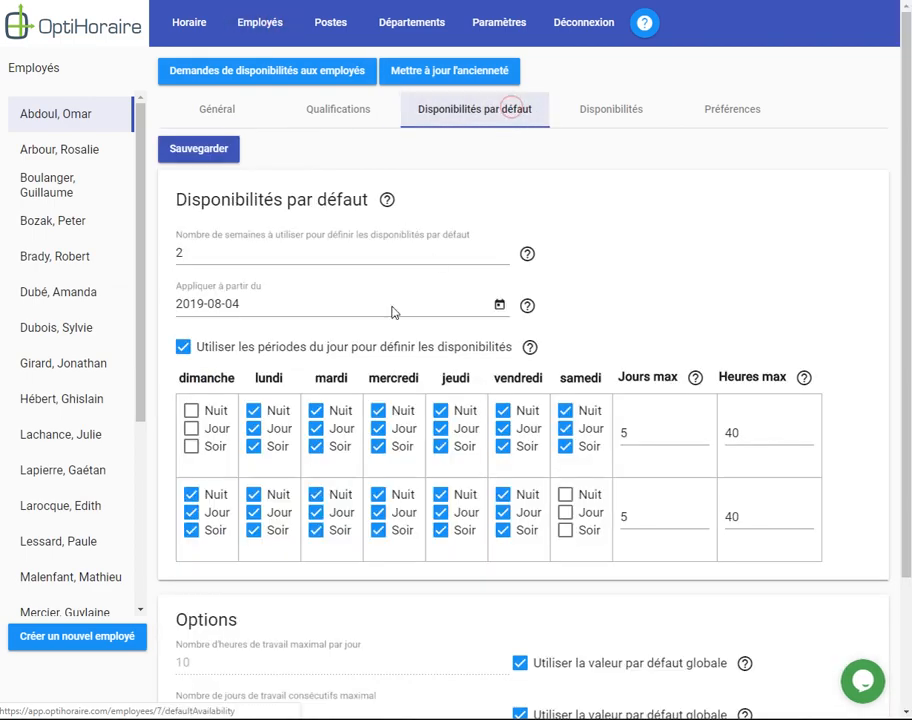
left_click(213, 123)
scroll(290, 378, "down", 3)
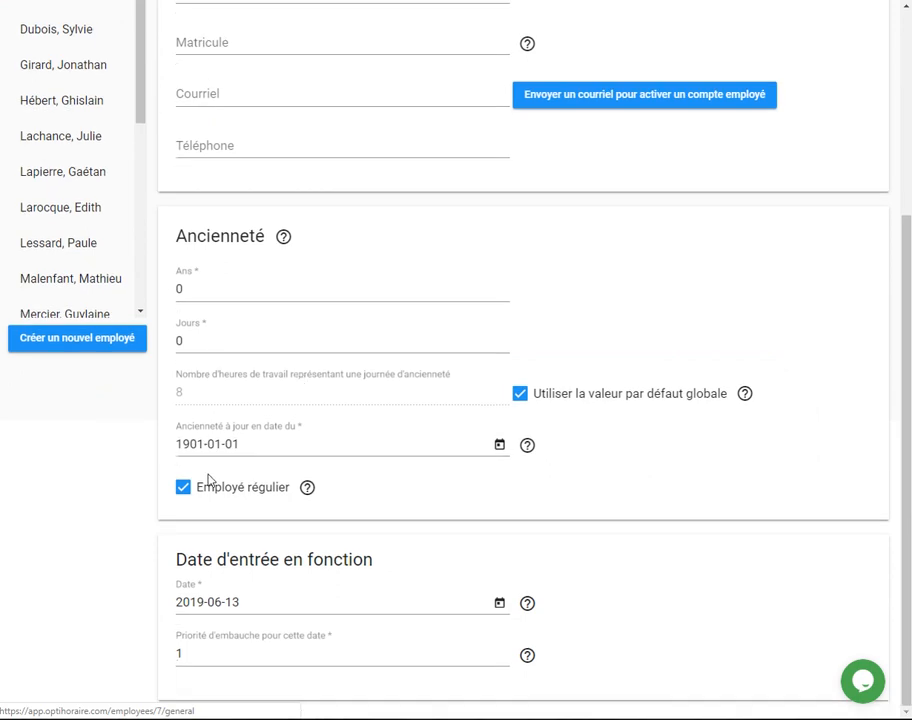
scroll(204, 509, "up", 3)
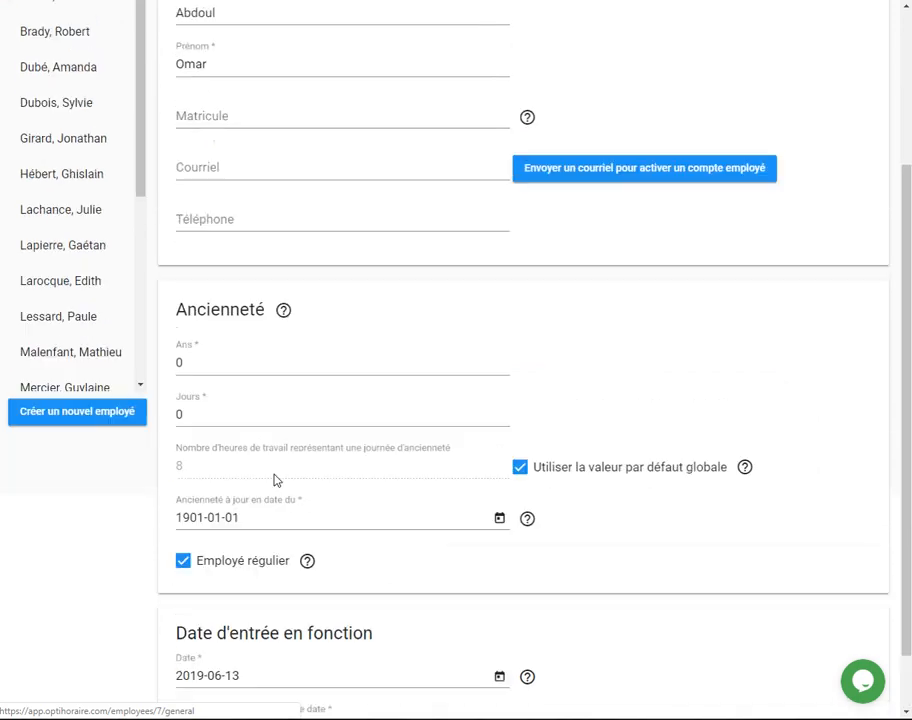
left_click(482, 114)
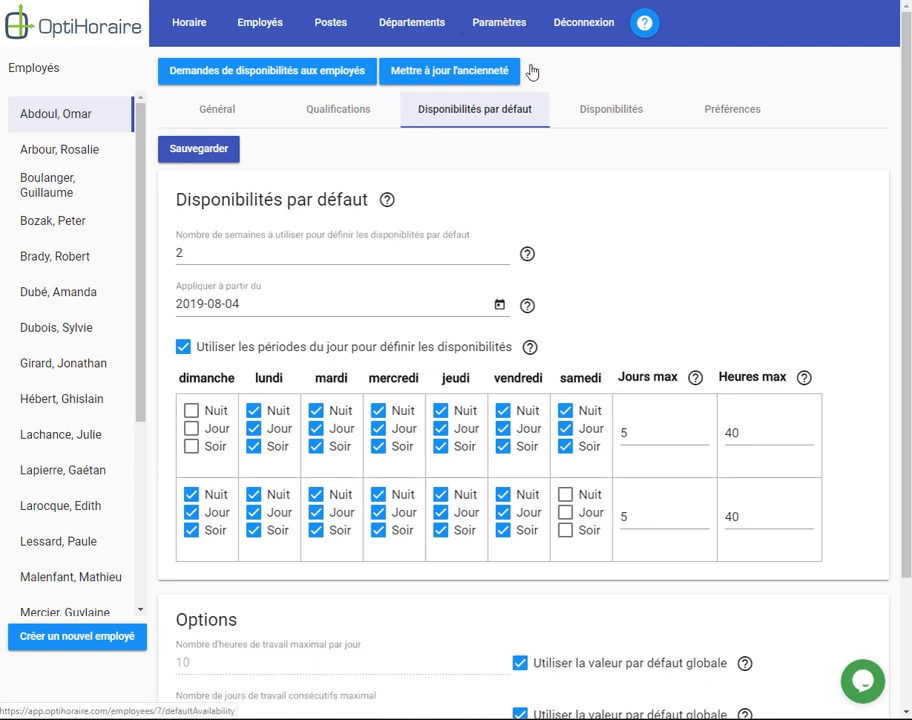
Try enabling the deduction of unpaid breaks from worked time in the employee settings, and return to the employees without saving.
left_click(500, 24)
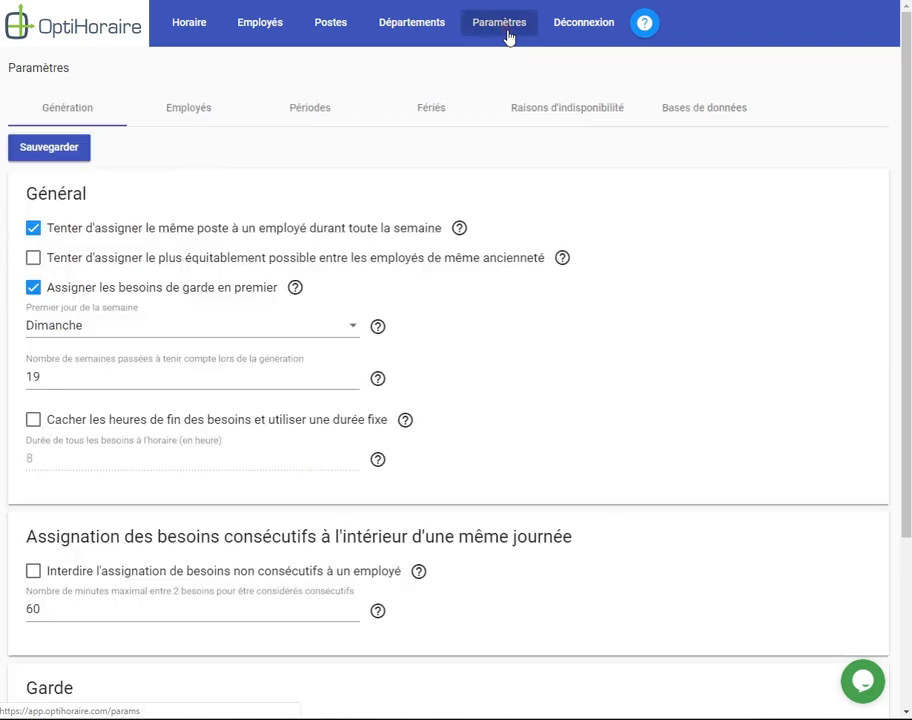
left_click(187, 110)
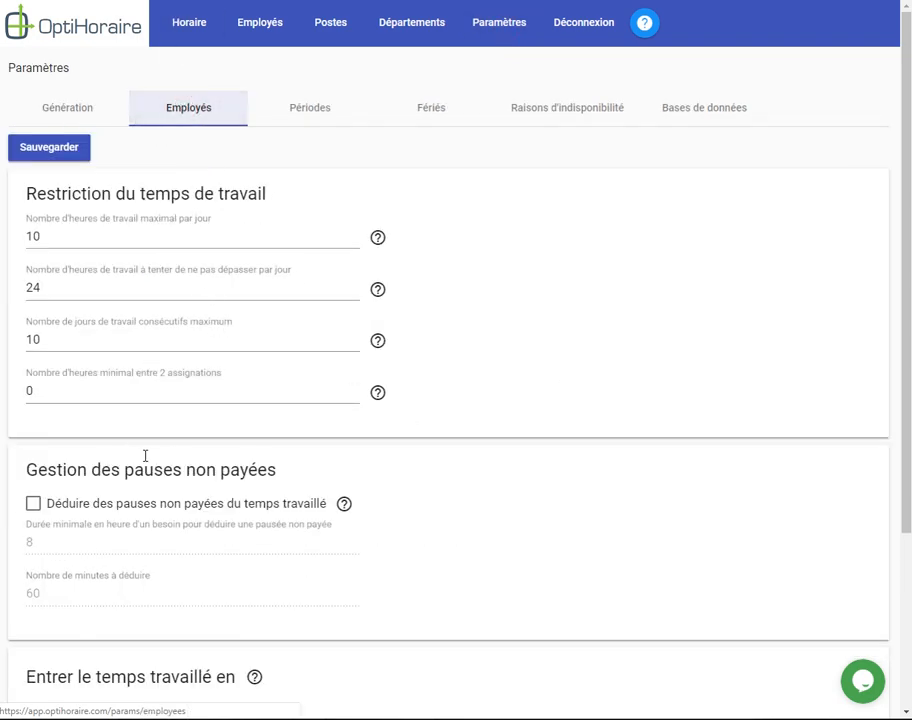
left_click(105, 512)
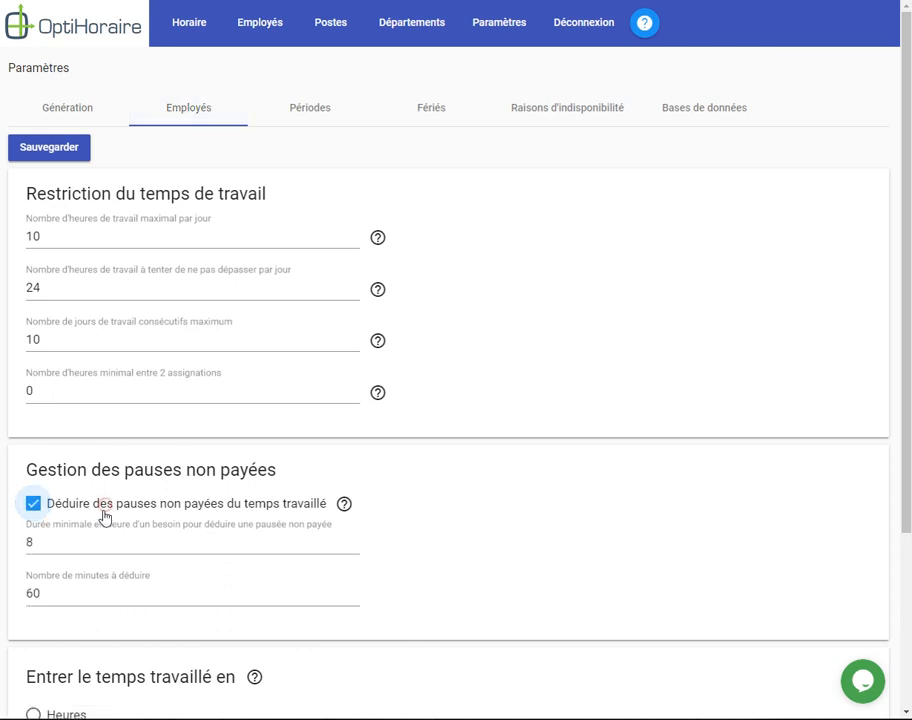
left_click(43, 543)
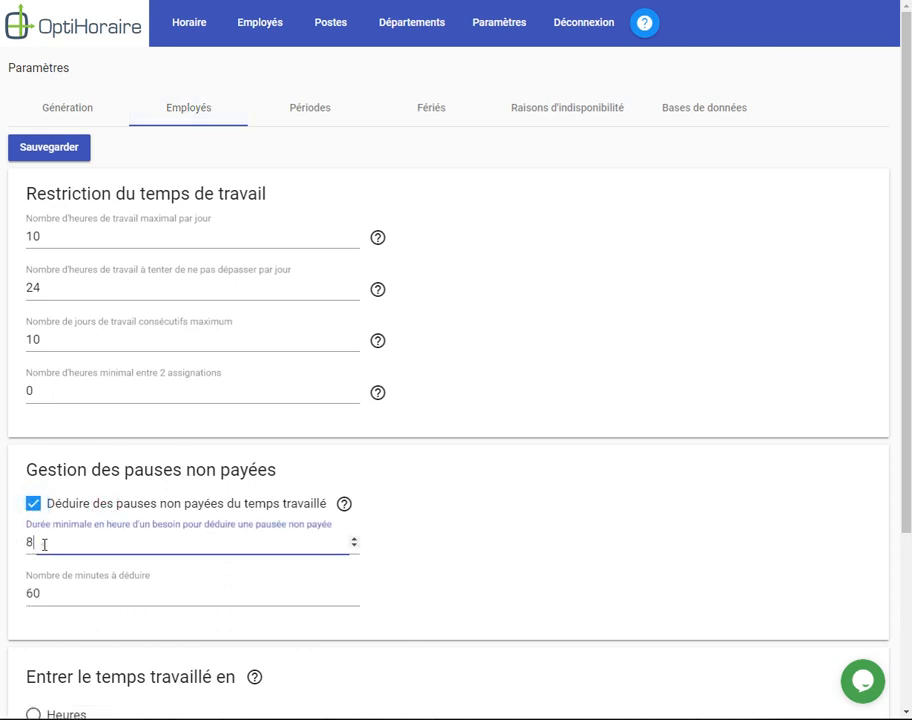
left_click(46, 597)
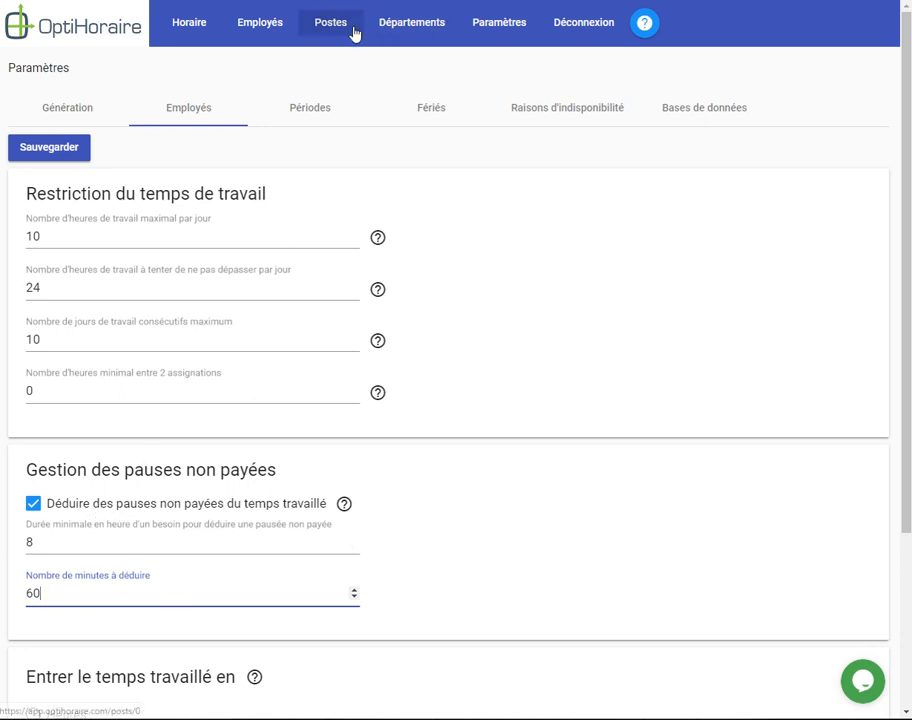
left_click(238, 30)
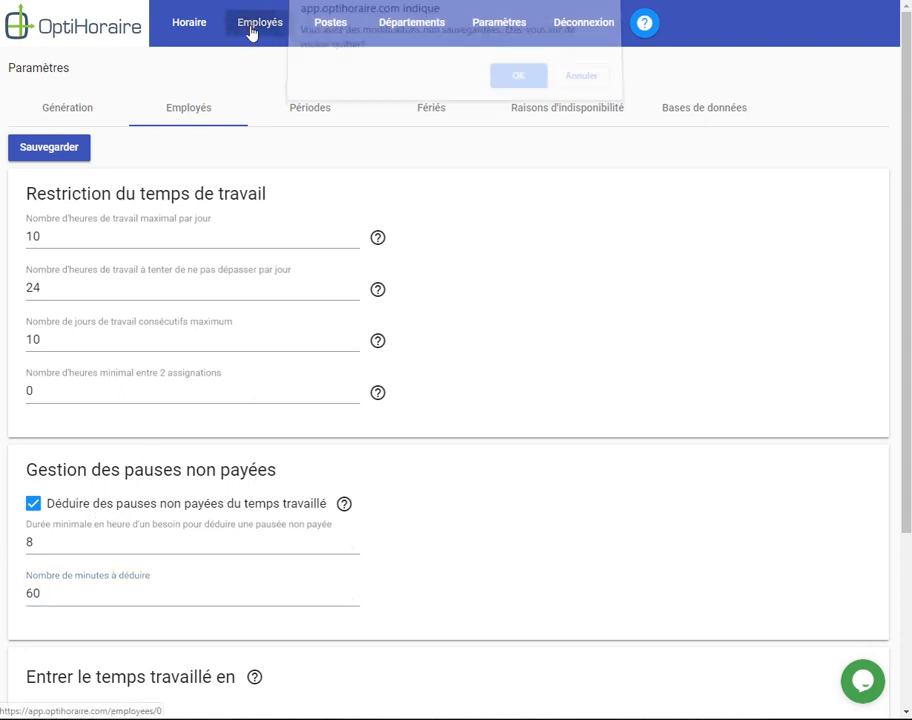
left_click(517, 81)
Review the weekly maximums and the work limit options in the employee's default availability.
left_click(515, 118)
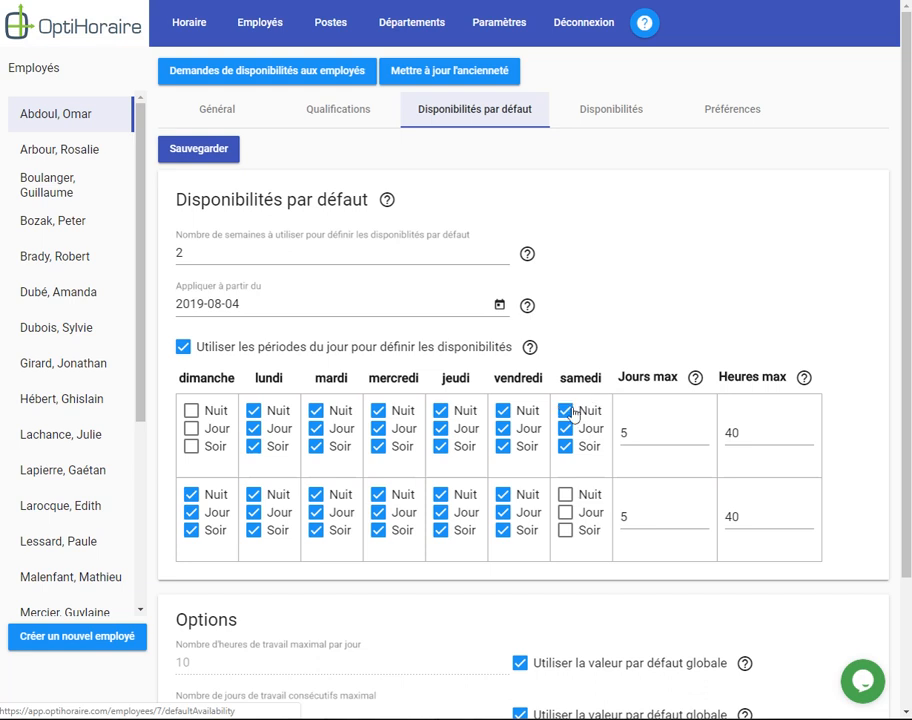
scroll(529, 450, "down", 2)
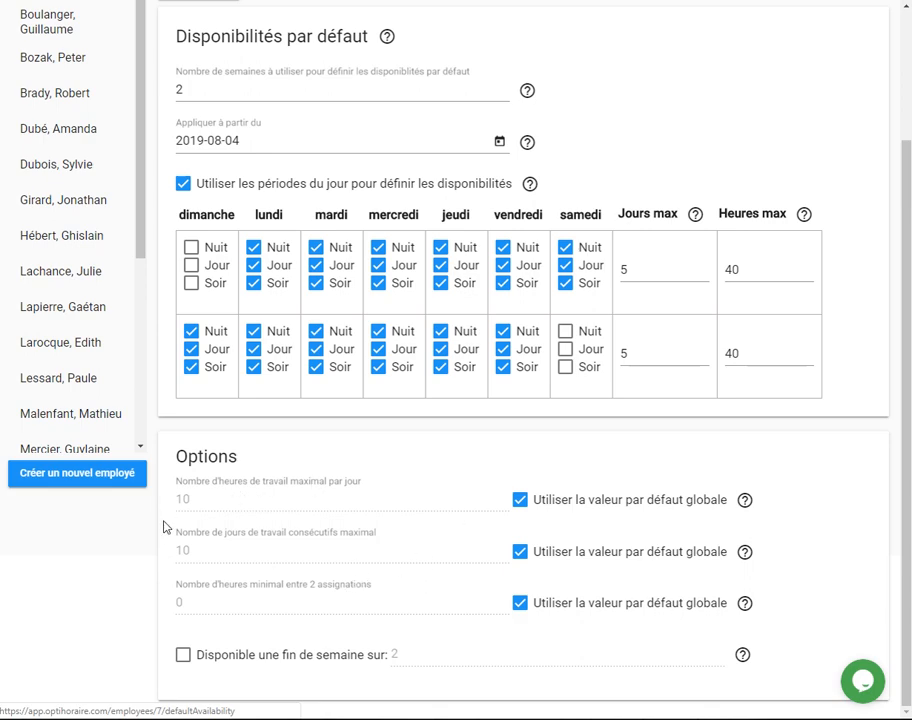
scroll(333, 496, "up", 5)
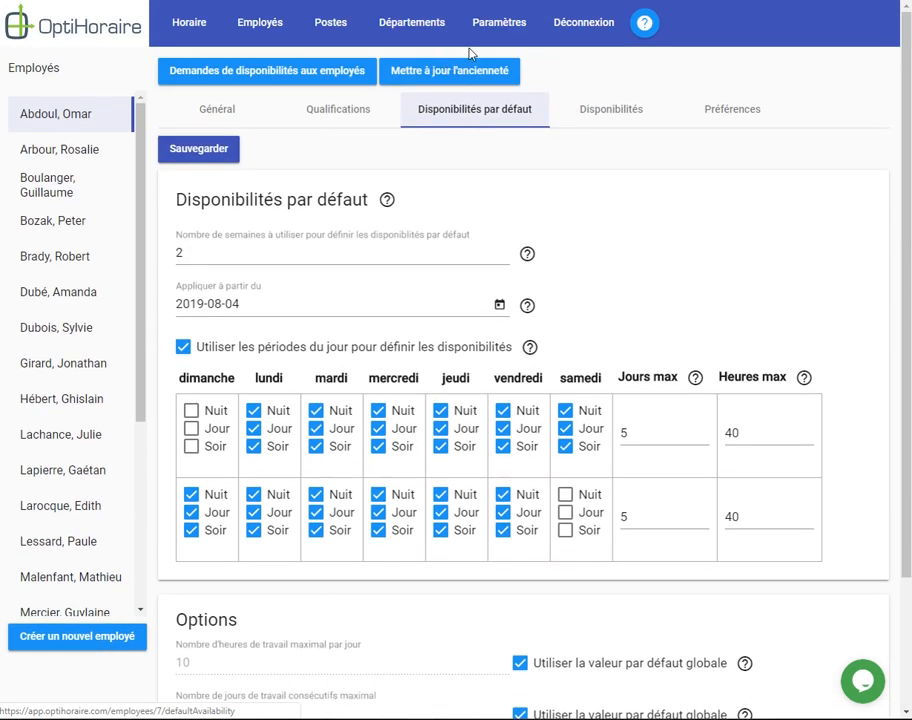
Set the global maximum number of work hours per day to 11 in the employee settings and save.
left_click(494, 24)
left_click(177, 116)
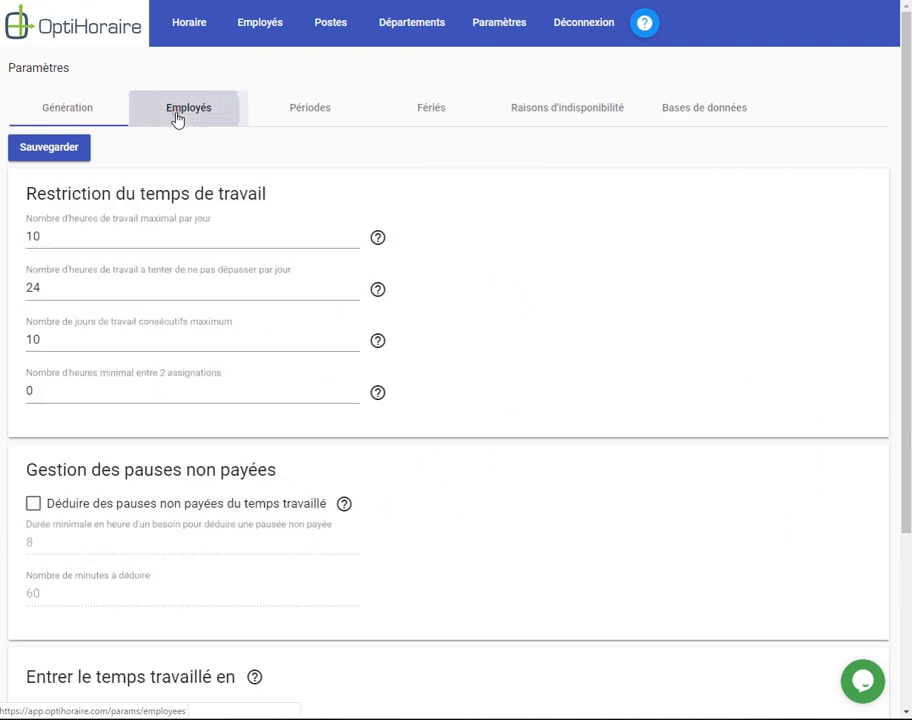
left_click(116, 236)
left_click(354, 233)
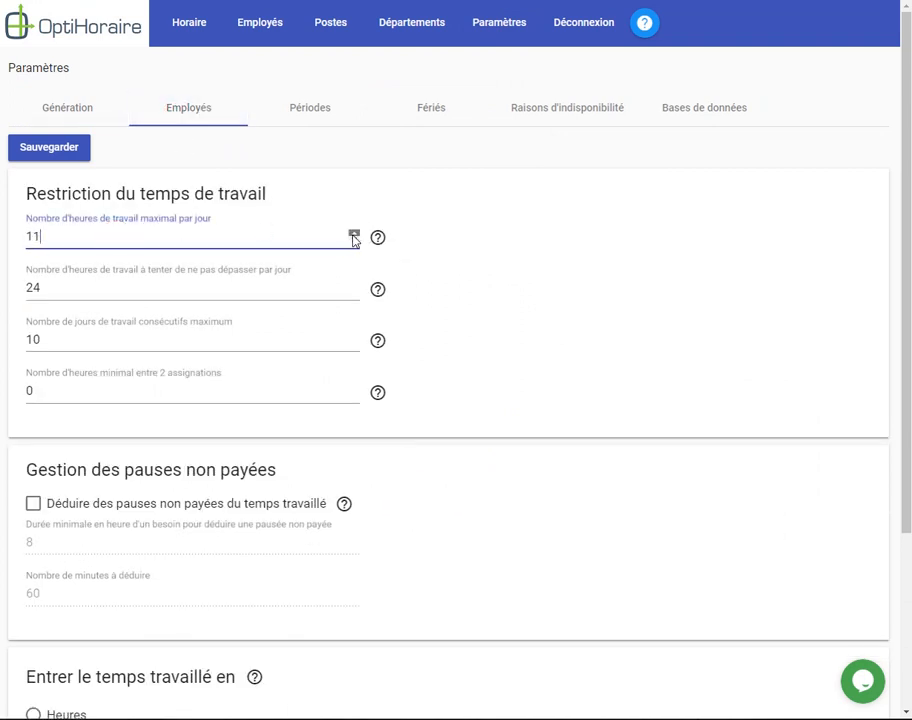
left_click(79, 151)
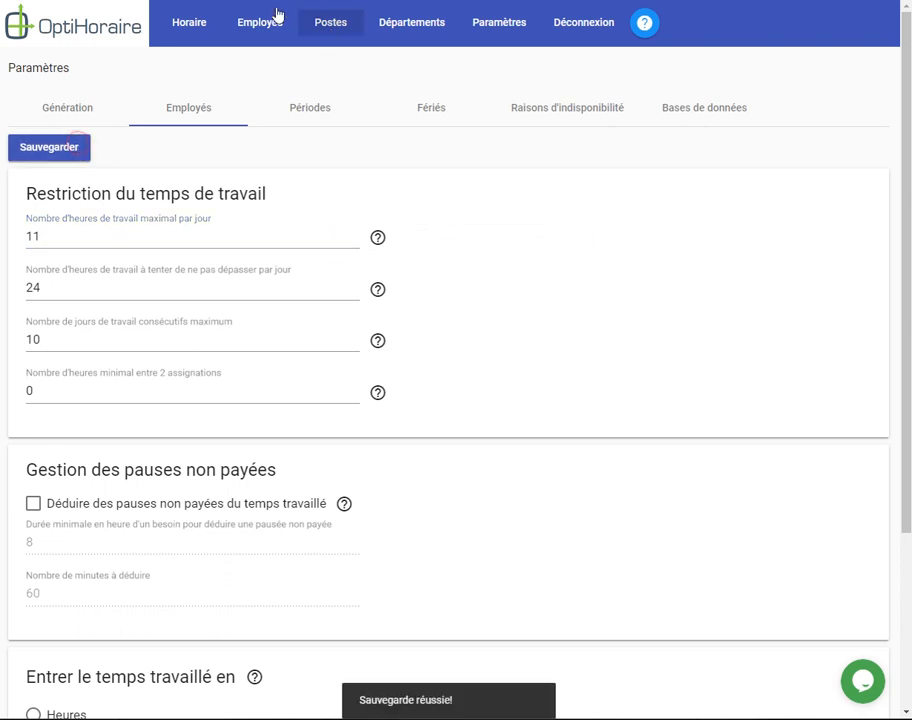
Override the global daily maximum in the employee's default availability options, setting the maximum work hours per day to 9.
left_click(259, 36)
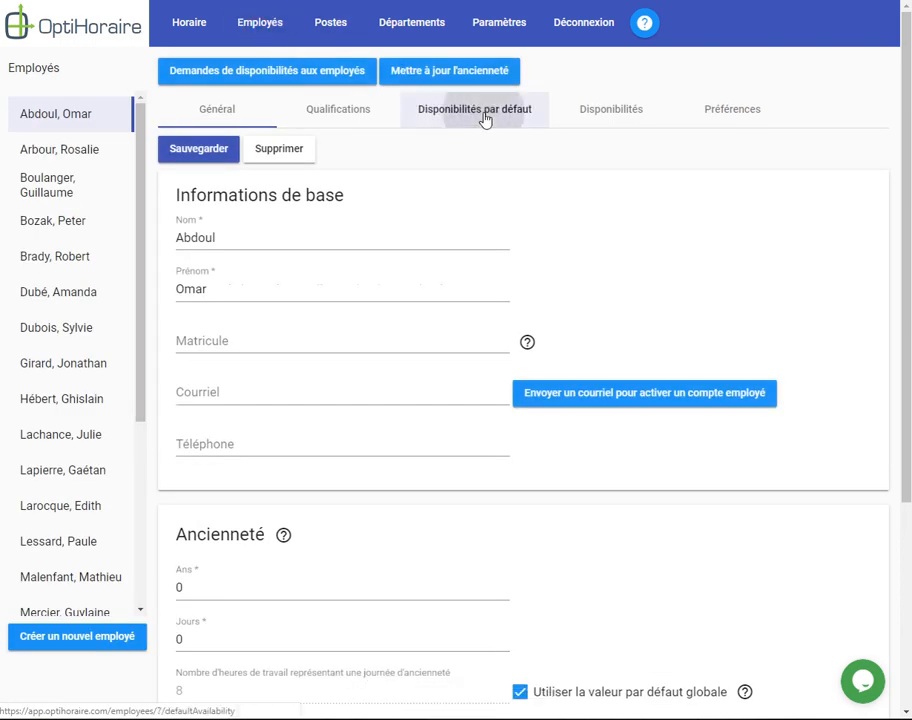
left_click(485, 116)
scroll(201, 523, "down", 2)
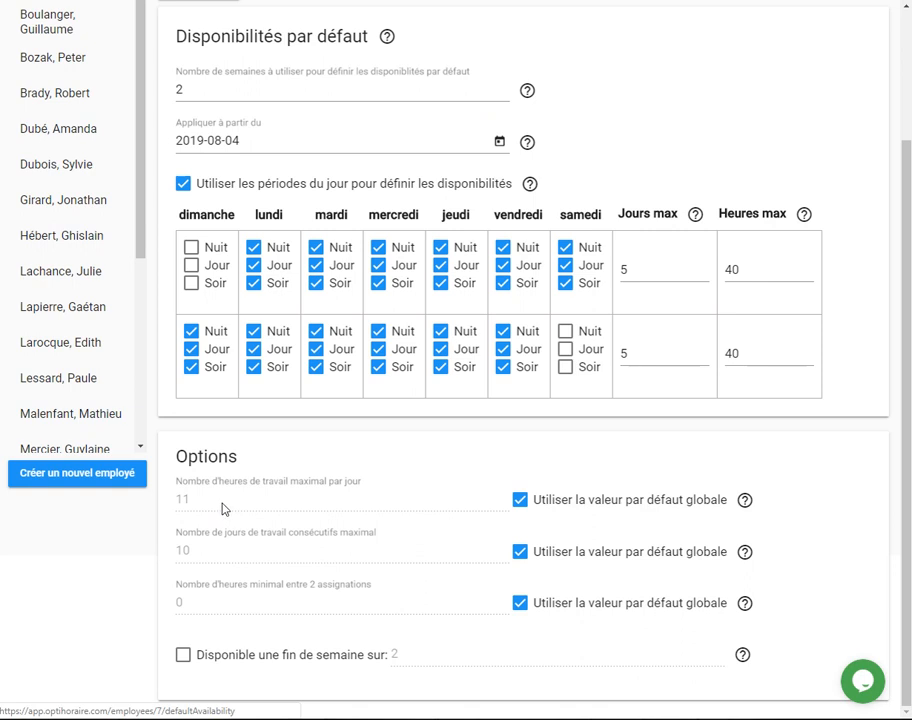
left_click(520, 500)
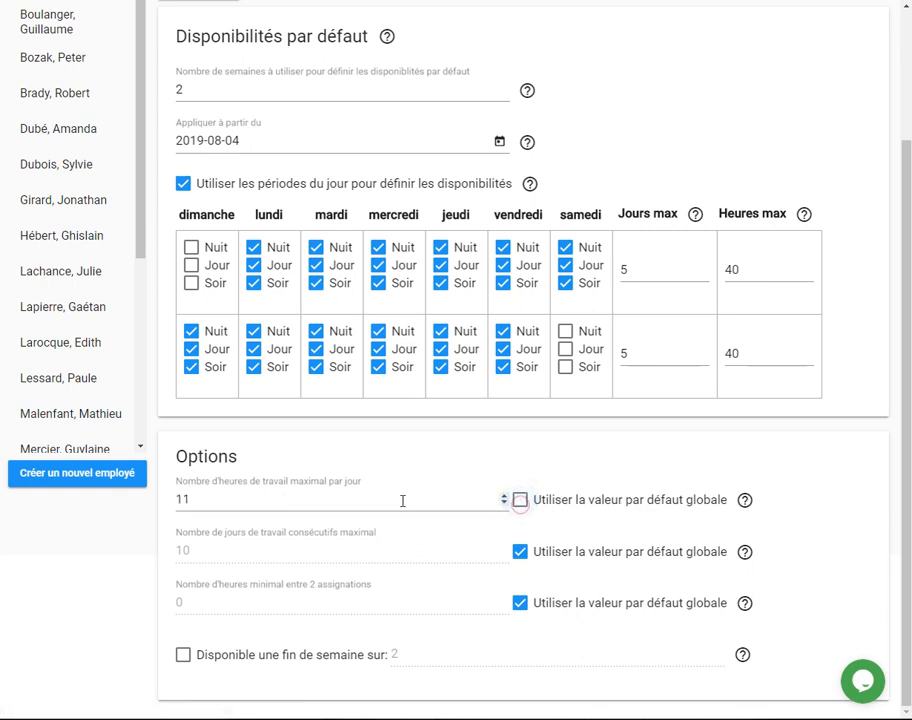
left_click(504, 504)
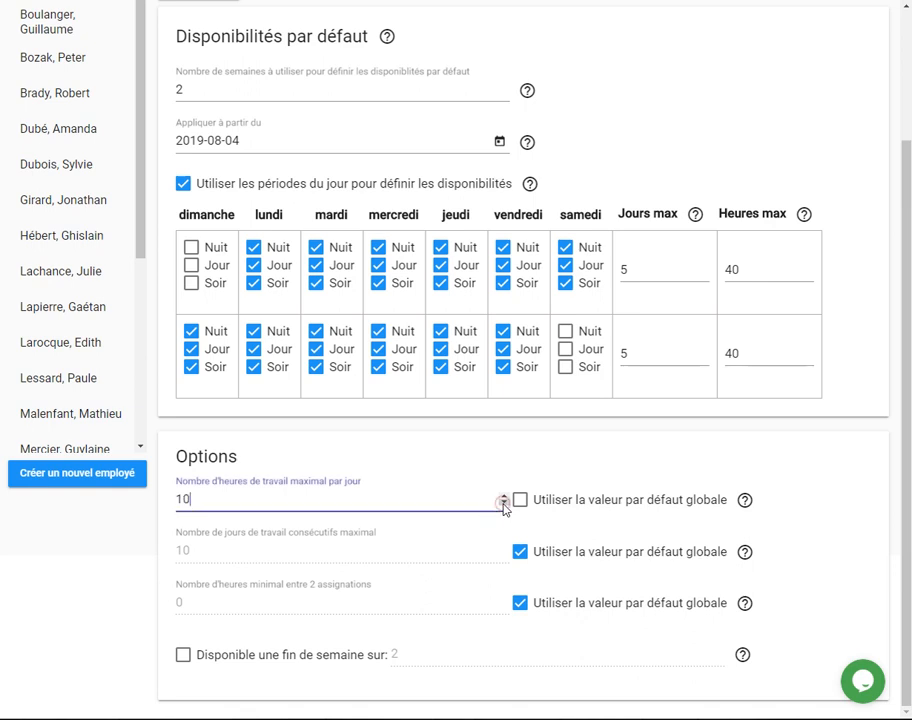
left_click(504, 504)
Enable the limited weekend availability option for the employee and set it to one weekend out of 3.
left_click(184, 658)
left_click(434, 657)
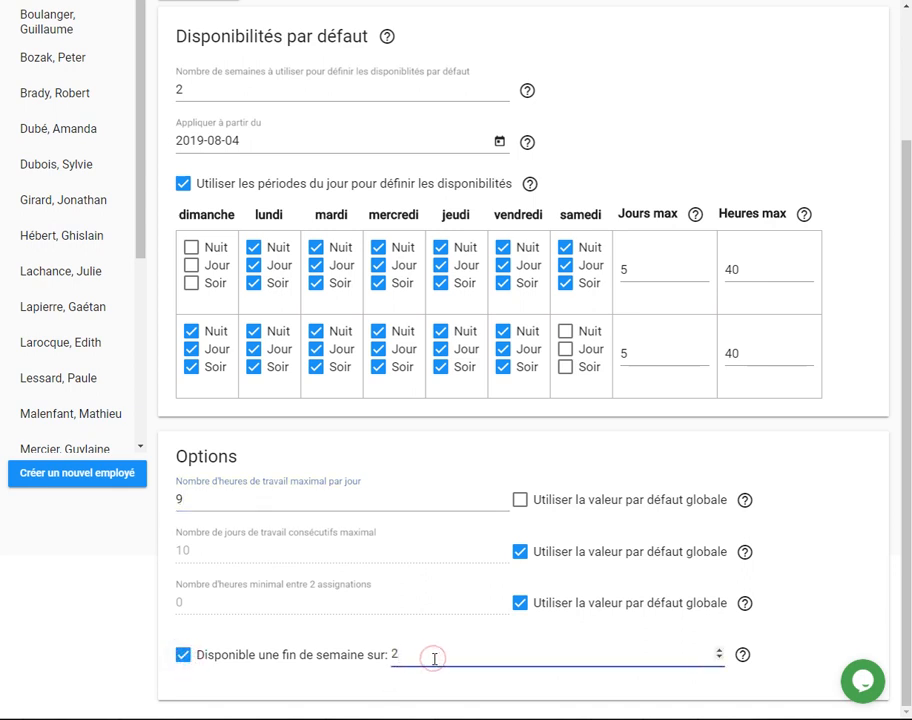
key("BackSpace")
type("3")
left_click(420, 634)
Reduce the default availability pattern to 1 week and make the employee available Sunday for Nuit, Jour and Soir.
left_click(499, 141)
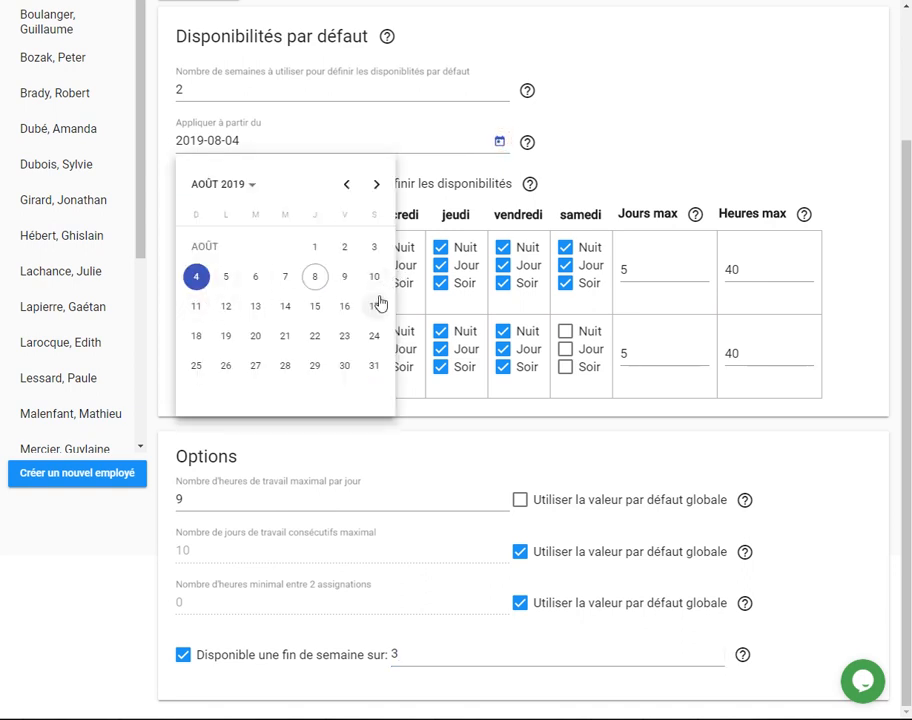
left_click(593, 142)
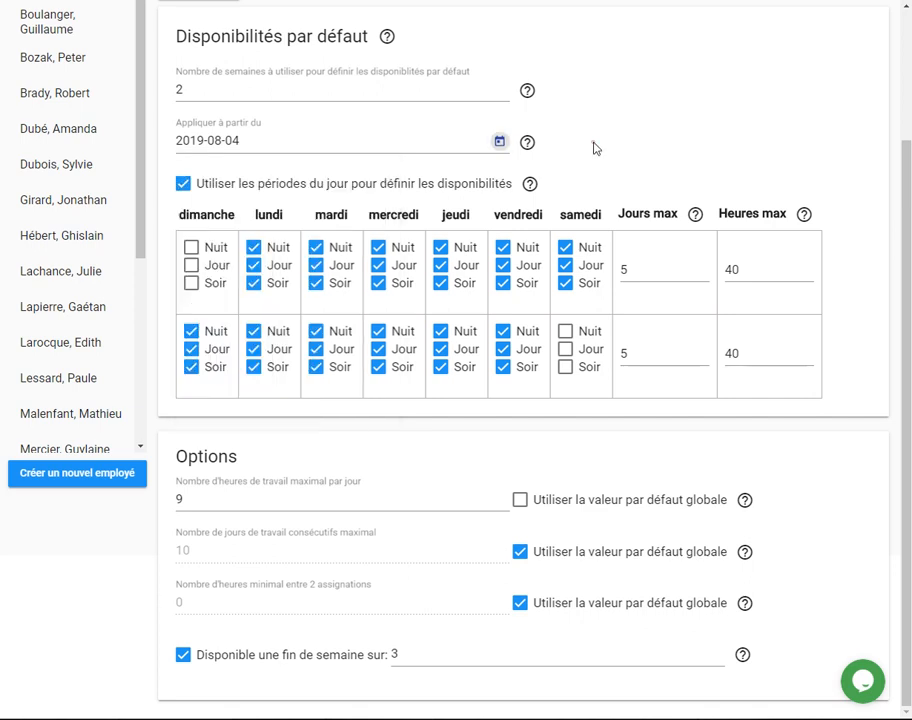
left_click(504, 94)
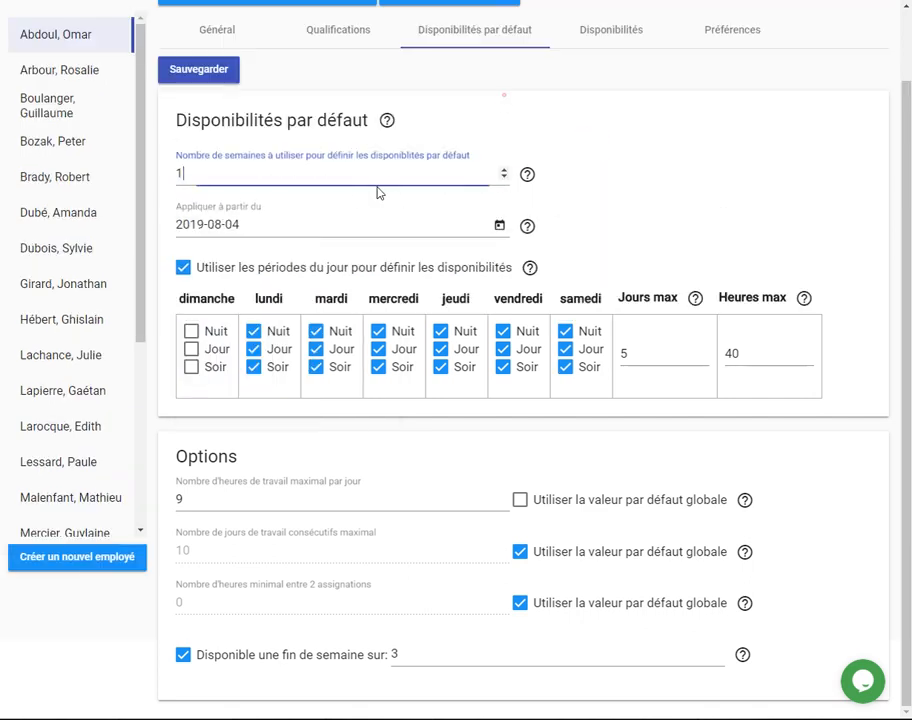
left_click(191, 331)
left_click(191, 349)
left_click(191, 367)
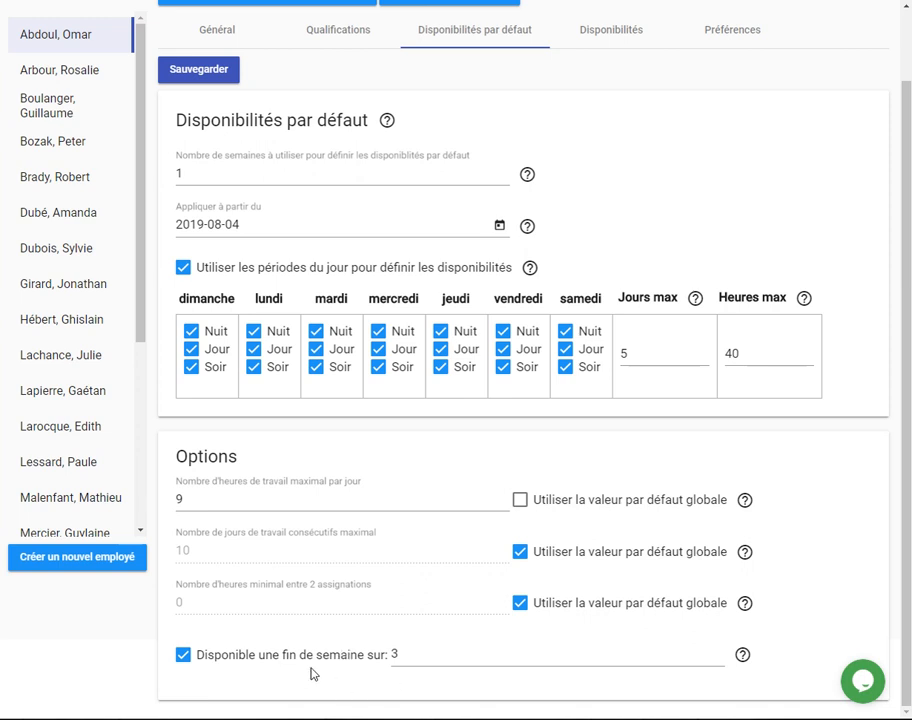
Open the weekend frequency value in the employee's options for editing.
left_click(433, 655)
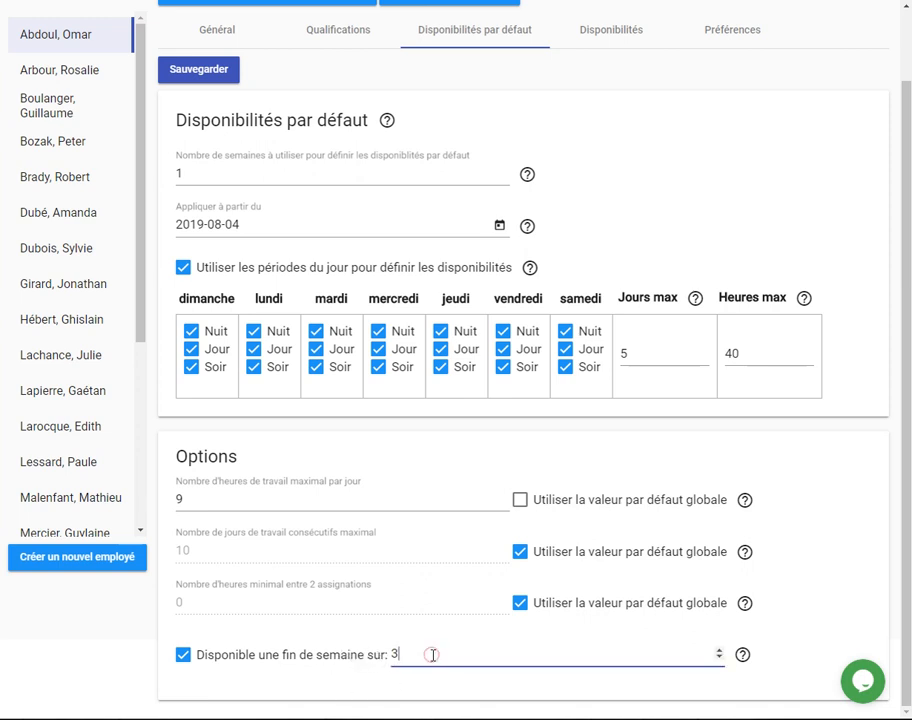